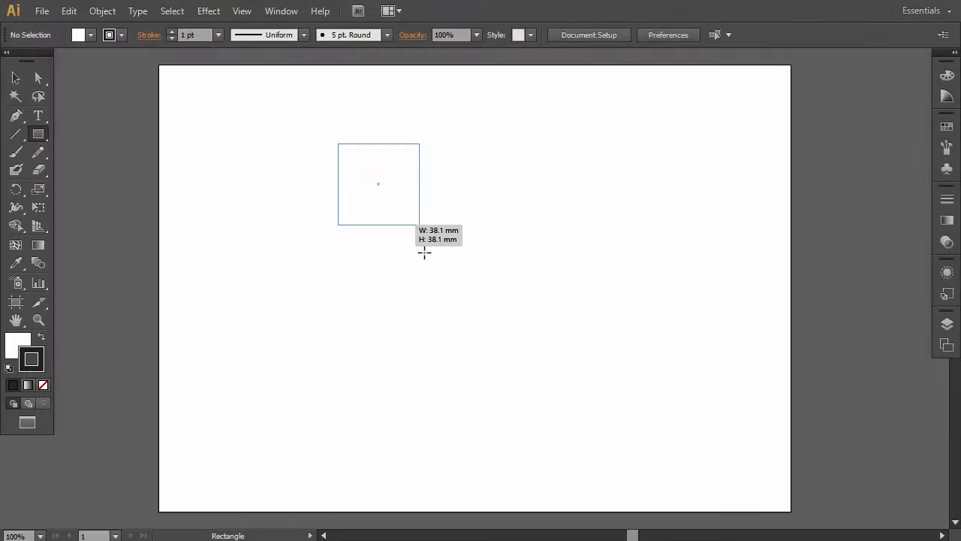
# Step: Draw a square and split it into a 3x3 grid
pyautogui.moveTo(423, 251); pyautogui.dragTo(630, 435)
pyautogui.click(102, 11)
pyautogui.moveTo(135, 313)
pyautogui.click(331, 462)
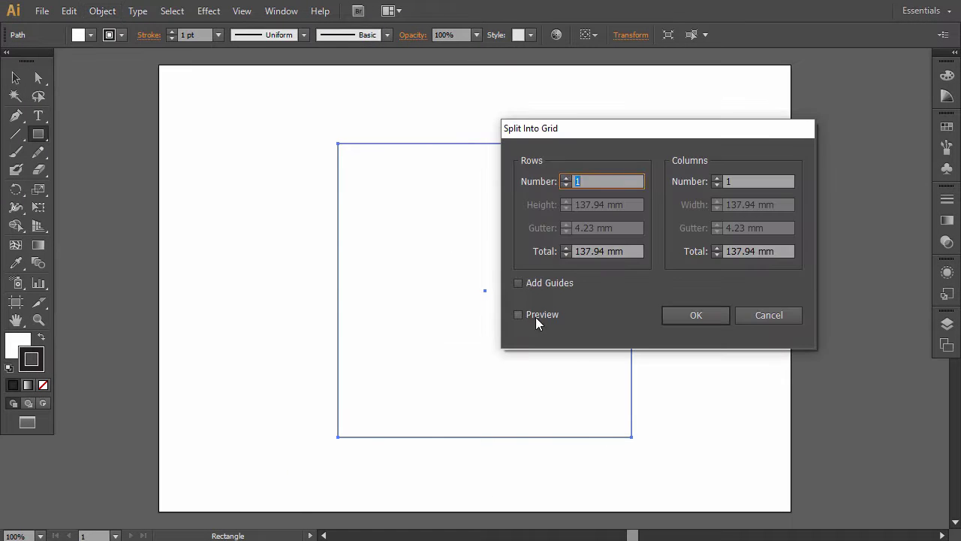
pyautogui.write('3')
pyautogui.click(518, 315)
pyautogui.click(697, 314)
pyautogui.click(16, 133)
# Step: Draw diagonal lines so every grid cell holds an X
pyautogui.moveTo(338, 241); pyautogui.dragTo(435, 144)
pyautogui.moveTo(435, 241); pyautogui.dragTo(533, 143)
pyautogui.moveTo(338, 338); pyautogui.dragTo(435, 241)
pyautogui.moveTo(338, 436)
pyautogui.mouseDown()
pyautogui.moveTo(648, 146)
pyautogui.moveTo(632, 143)
pyautogui.mouseUp()
pyautogui.moveTo(534, 436); pyautogui.dragTo(632, 339)
pyautogui.moveTo(435, 437); pyautogui.dragTo(626, 235)
pyautogui.moveTo(338, 144); pyautogui.dragTo(632, 436)
pyautogui.moveTo(435, 144); pyautogui.dragTo(631, 338)
pyautogui.moveTo(533, 144); pyautogui.dragTo(632, 241)
pyautogui.moveTo(338, 241); pyautogui.dragTo(533, 436)
# Step: On a new layer, trace a white diagonal band over the grid with the Pen
pyautogui.click(946, 323)
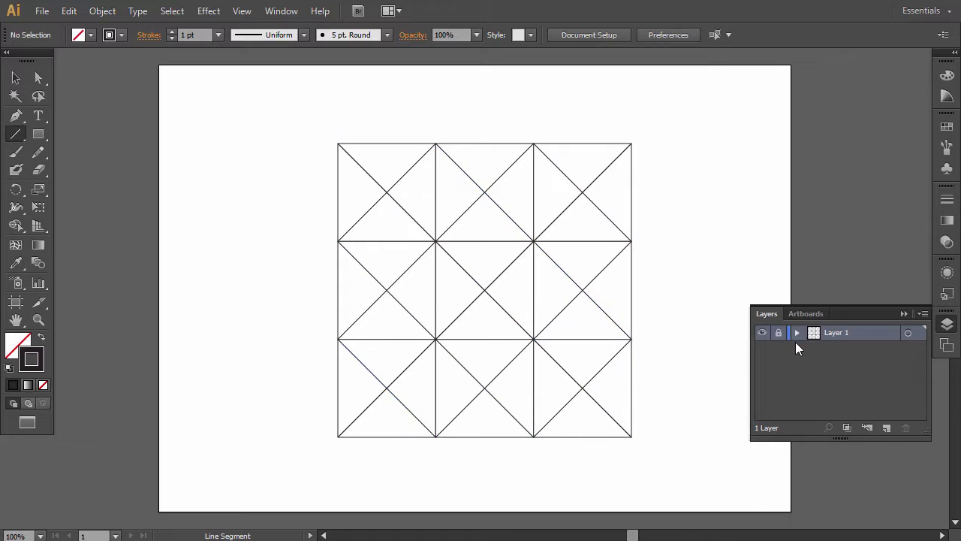
pyautogui.hotkey('ctrl', 'l')
pyautogui.press('p')
pyautogui.click(484, 192)
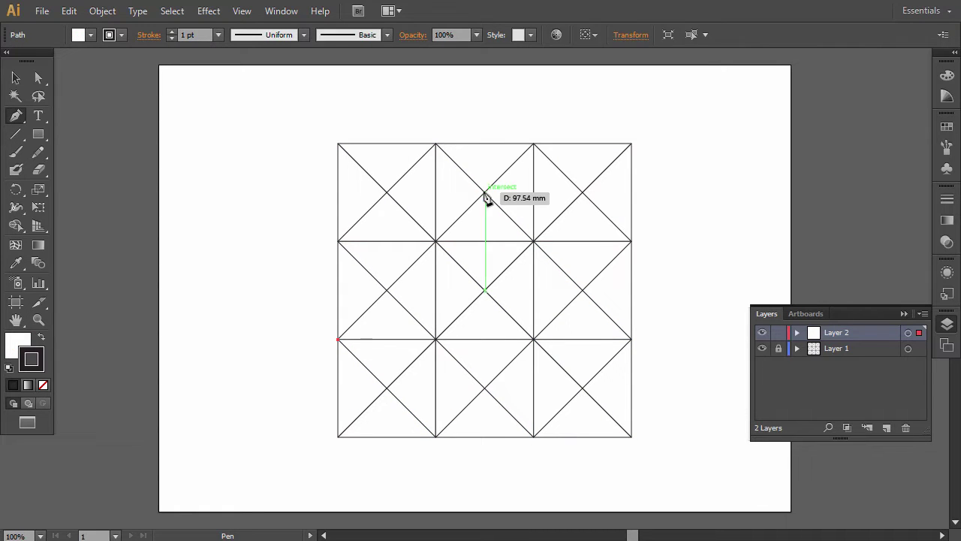
pyautogui.click(533, 241)
pyautogui.click(387, 387)
pyautogui.click(337, 339)
pyautogui.click(485, 192)
# Step: Duplicate the band, then reflect the column vertically as a copy beside it
pyautogui.press('v')
pyautogui.moveTo(484, 259)
pyautogui.mouseDown()
pyautogui.moveTo(485, 356)
pyautogui.moveTo(485, 215)
pyautogui.moveTo(386, 257)
pyautogui.mouseUp()
pyautogui.moveTo(316, 124); pyautogui.dragTo(390, 447)
pyautogui.click(102, 11)
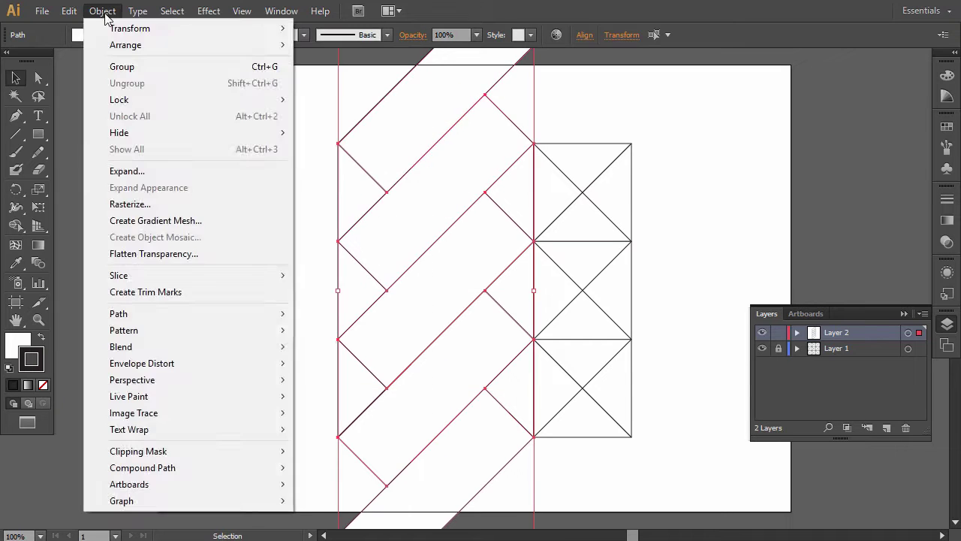
pyautogui.click(330, 79)
pyautogui.click(638, 198)
pyautogui.click(659, 343)
pyautogui.moveTo(475, 320); pyautogui.dragTo(298, 357)
# Step: Set all band outlines to a 2 pt stroke
pyautogui.click(708, 464)
pyautogui.hotkey('ctrl', 'a')
pyautogui.click(171, 31)
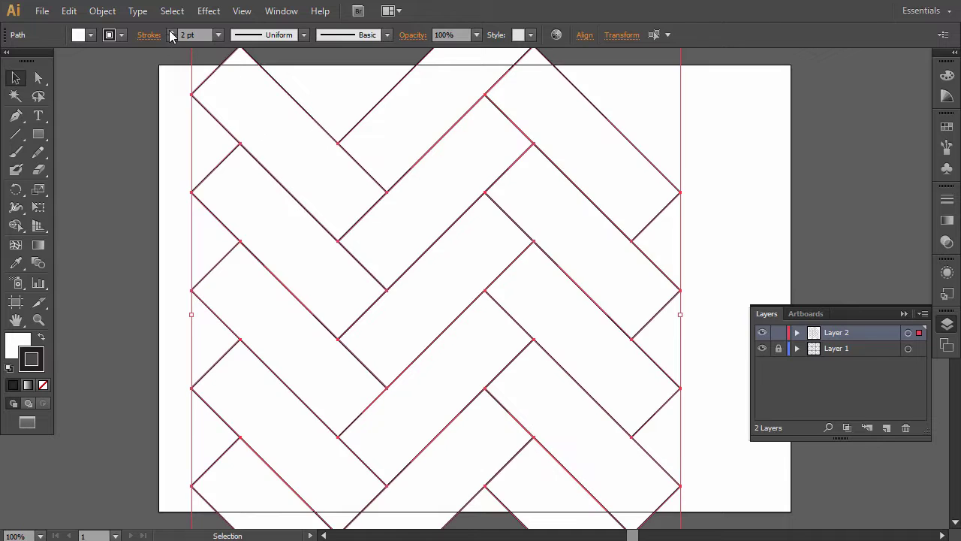
pyautogui.click(729, 271)
# Step: On a third layer, draw a strokeless white square over the grid and select everything
pyautogui.click(763, 332)
pyautogui.click(887, 427)
pyautogui.press('m')
pyautogui.moveTo(337, 143); pyautogui.dragTo(631, 437)
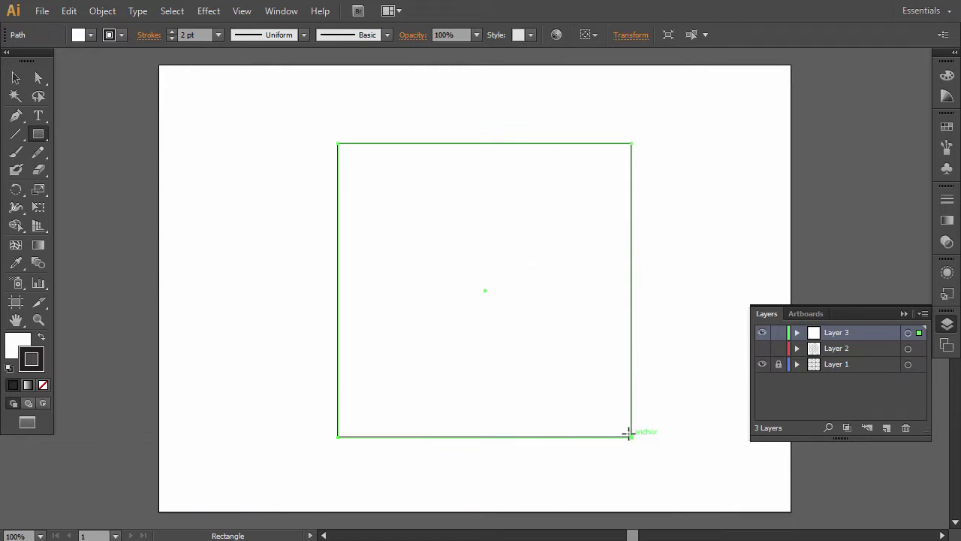
pyautogui.press('/')
pyautogui.click(762, 348)
pyautogui.hotkey('ctrl', 'a')
# Step: Clip the bands to the square and add the tile to Swatches as a pattern
pyautogui.click(102, 11)
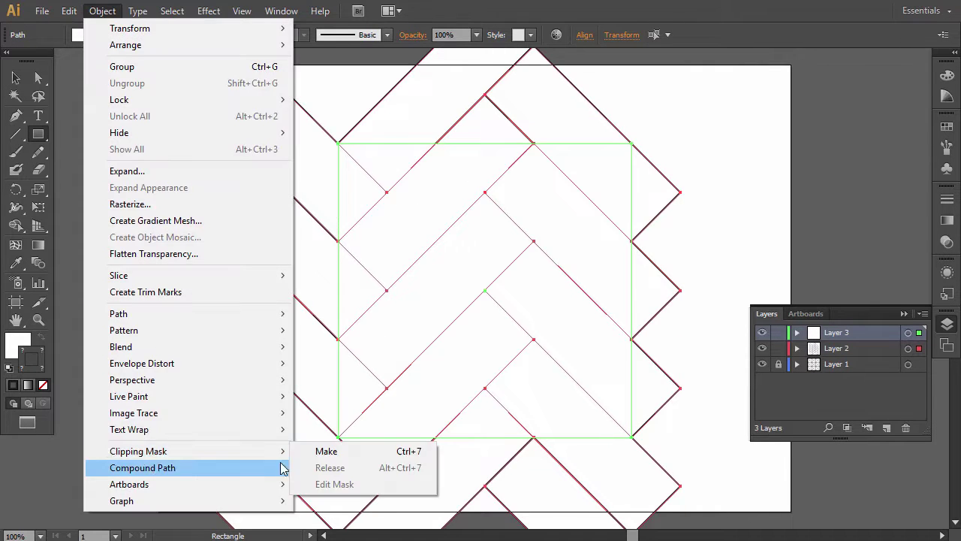
pyautogui.click(333, 448)
pyautogui.press('v')
pyautogui.click(946, 126)
pyautogui.moveTo(559, 233); pyautogui.dragTo(790, 163)
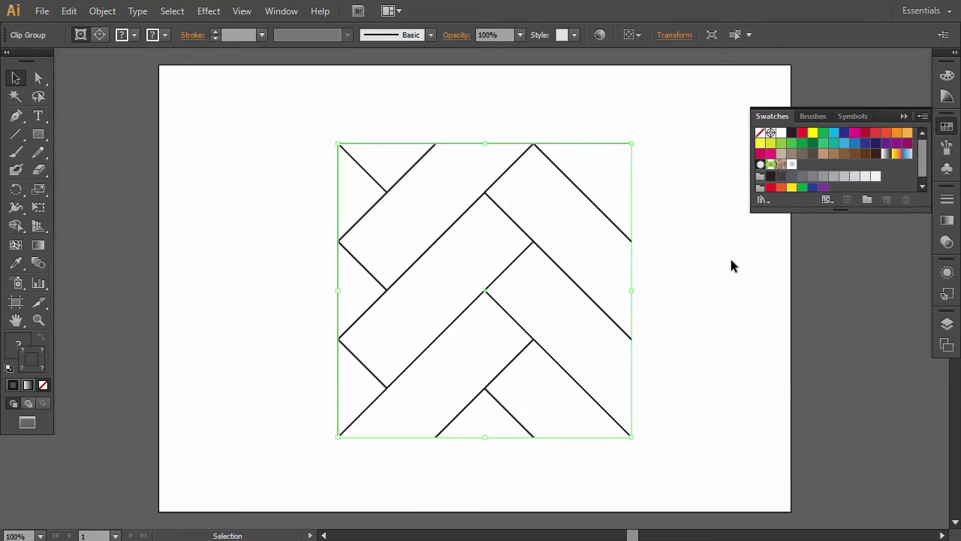
pyautogui.doubleClick(792, 164)
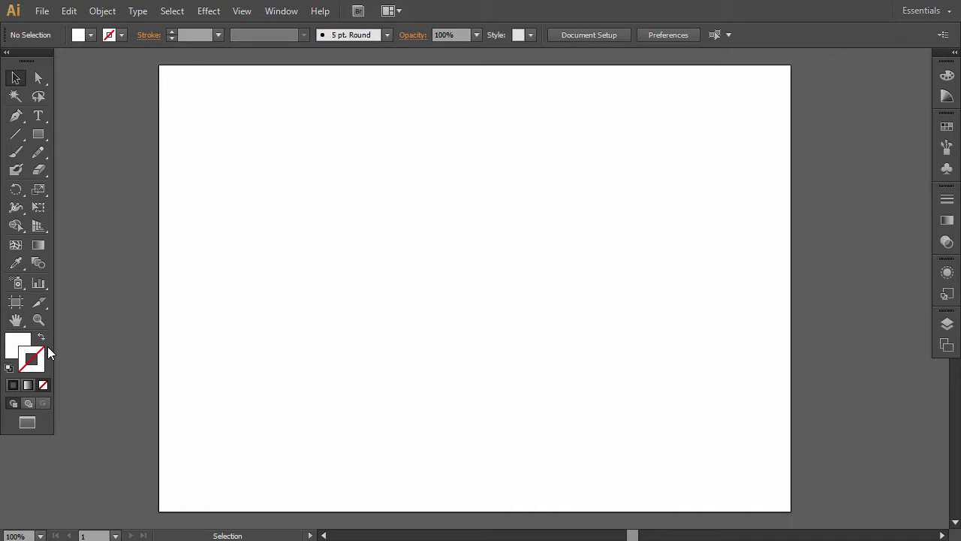
# Step: Reset default white fill and black stroke, then draw a square on the artboard
pyautogui.press('d')
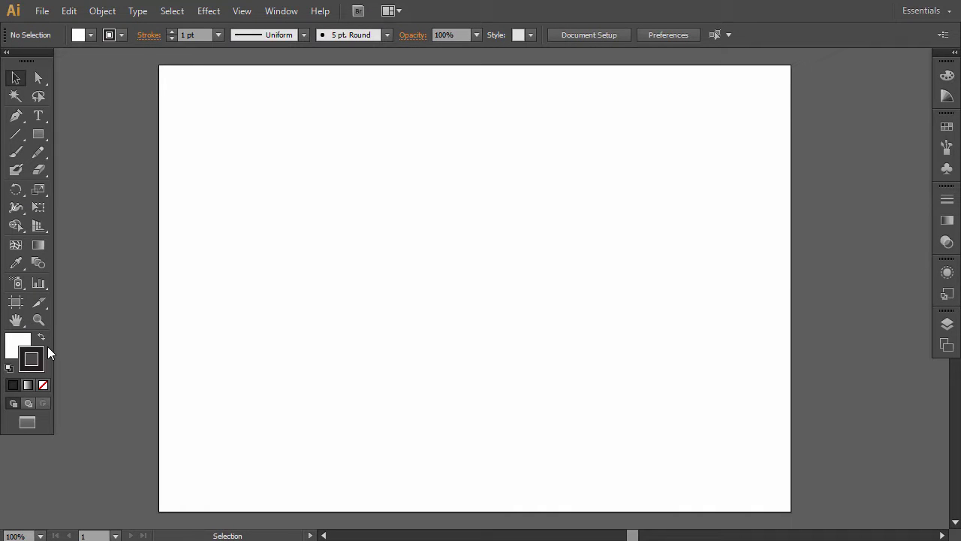
pyautogui.click(38, 135)
pyautogui.moveTo(339, 144); pyautogui.dragTo(605, 437)
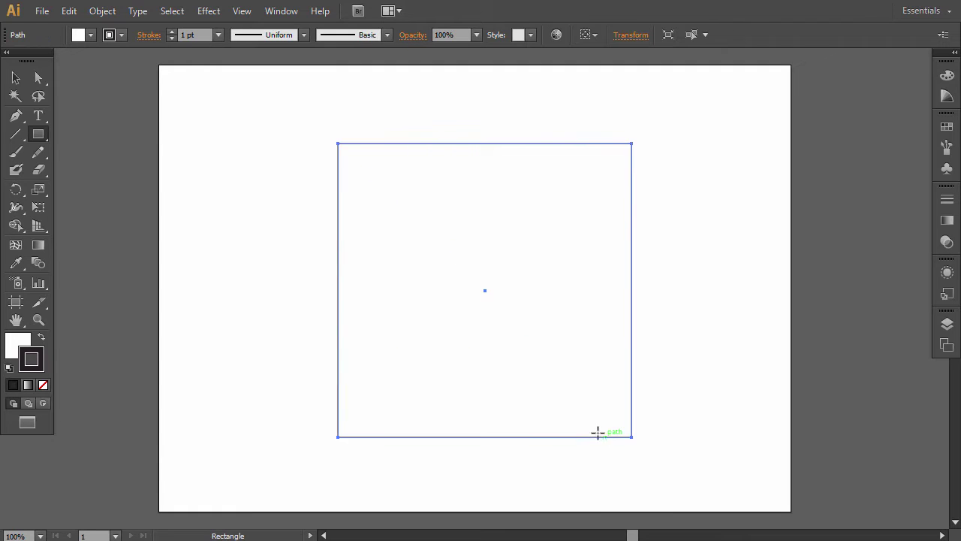
# Step: Split the square into a grid of 3 rows and 3 columns
pyautogui.click(102, 12)
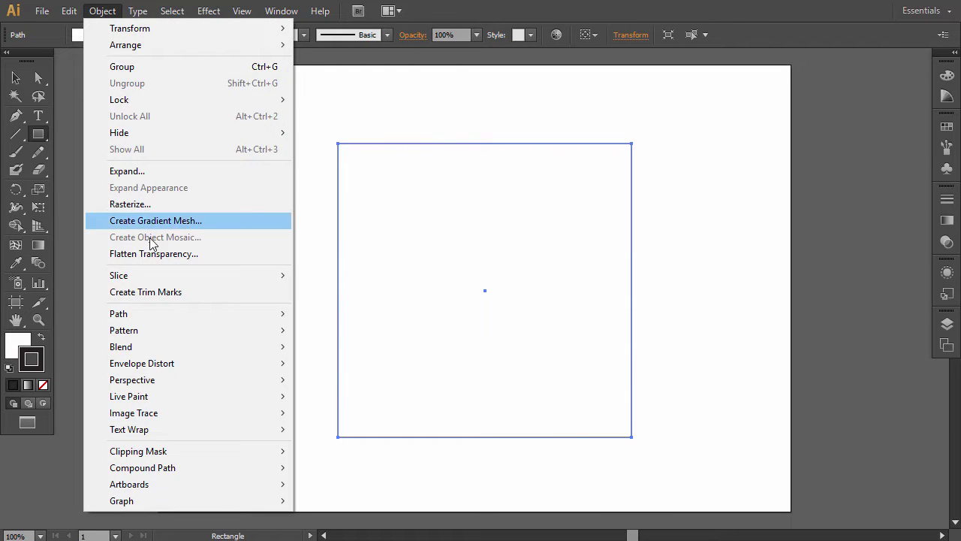
pyautogui.moveTo(154, 315)
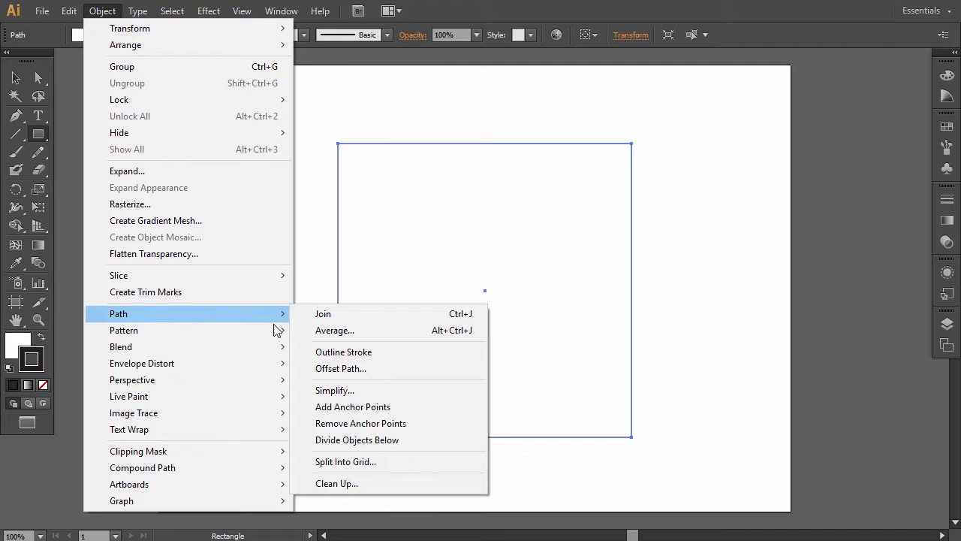
pyautogui.click(350, 456)
pyautogui.click(537, 315)
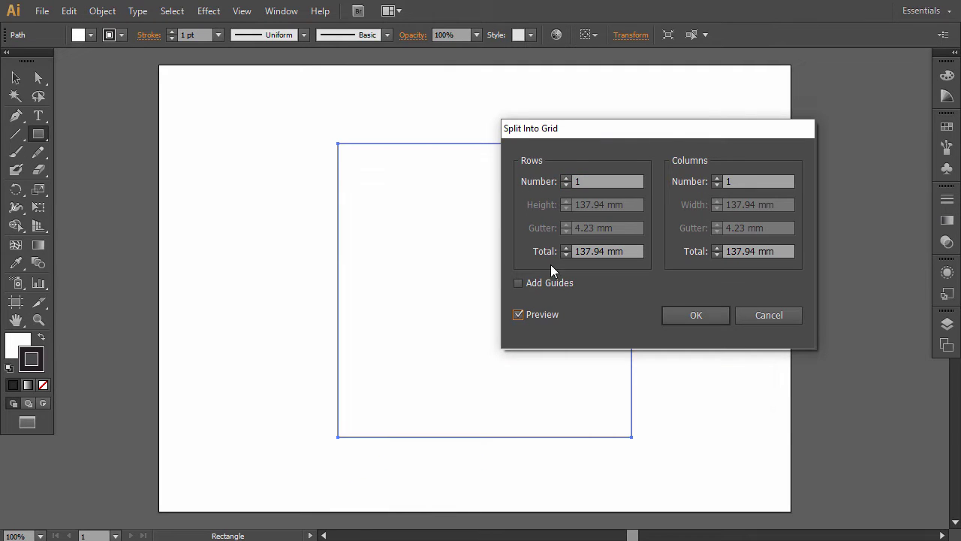
pyautogui.click(567, 179)
pyautogui.click(566, 179)
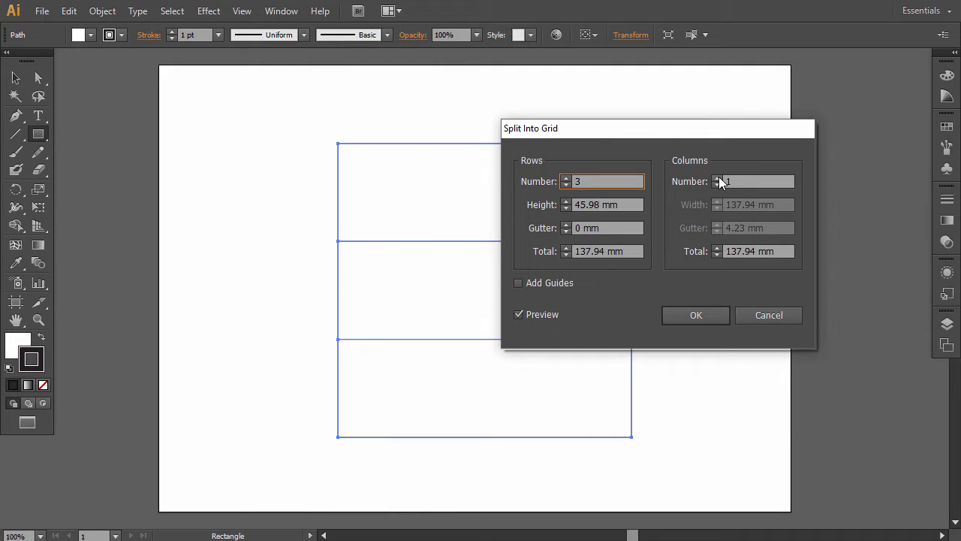
pyautogui.click(718, 179)
pyautogui.click(718, 179)
pyautogui.click(696, 317)
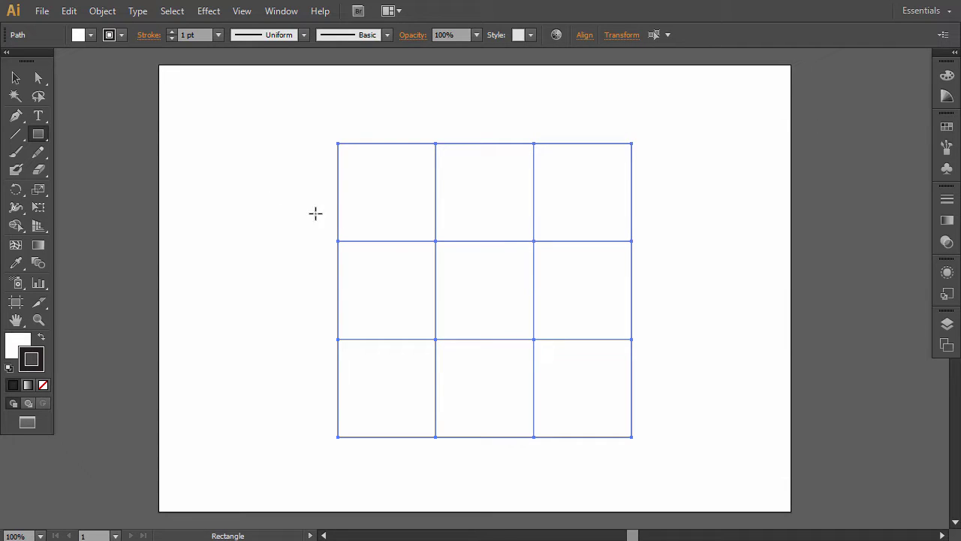
# Step: Draw Line Segment diagonals in both directions through all nine grid cells
pyautogui.click(16, 133)
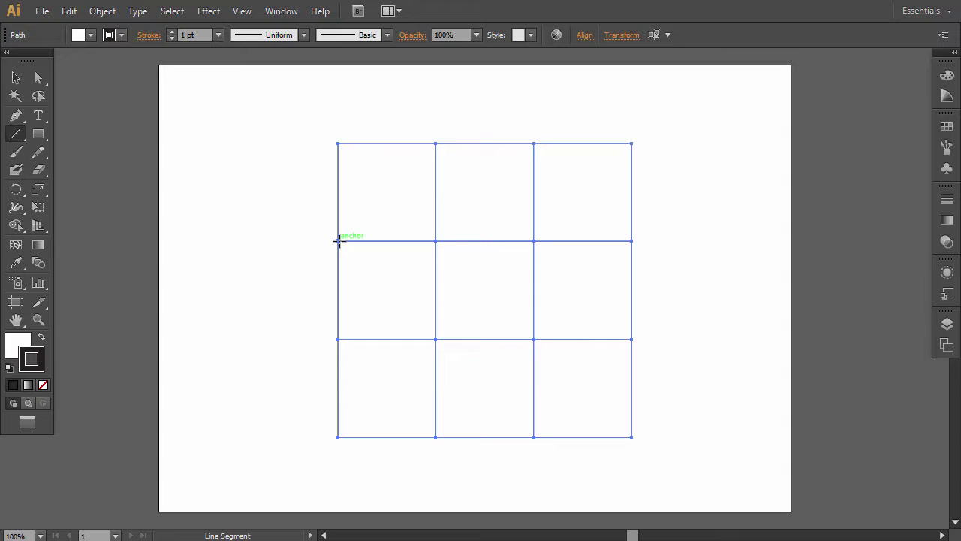
pyautogui.moveTo(339, 239); pyautogui.dragTo(436, 142)
pyautogui.moveTo(338, 339); pyautogui.dragTo(534, 143)
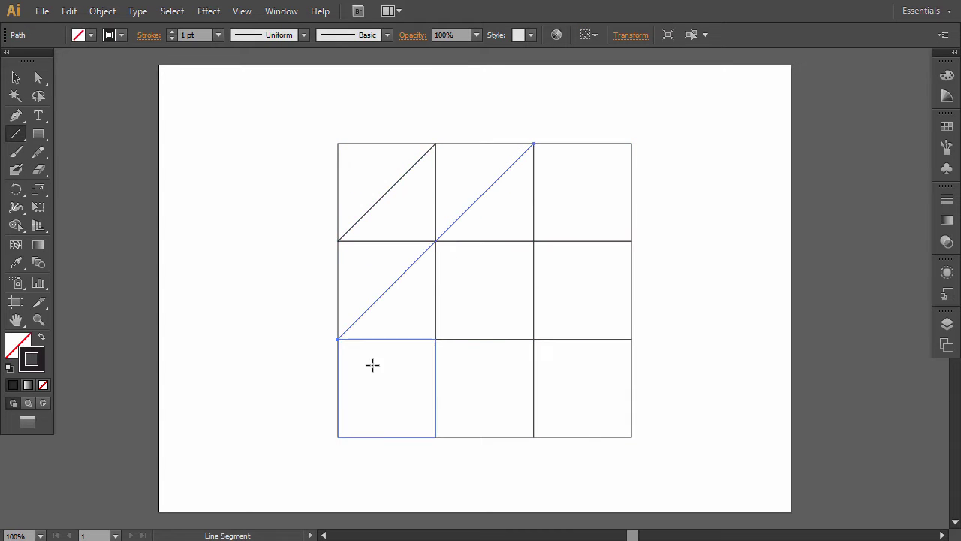
pyautogui.moveTo(338, 436)
pyautogui.mouseDown()
pyautogui.moveTo(648, 145)
pyautogui.moveTo(631, 143)
pyautogui.mouseUp()
pyautogui.moveTo(435, 436); pyautogui.dragTo(631, 241)
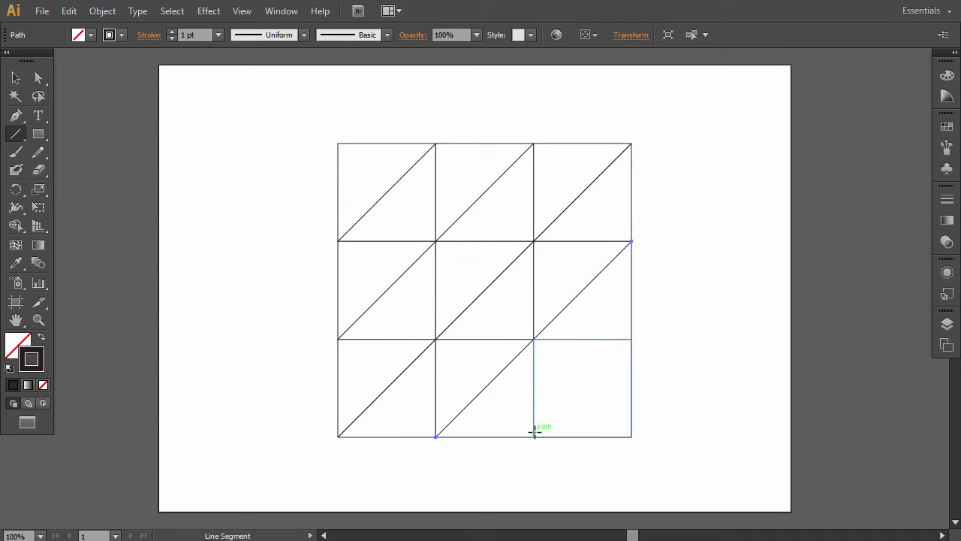
pyautogui.moveTo(533, 437); pyautogui.dragTo(632, 339)
pyautogui.moveTo(632, 241); pyautogui.dragTo(534, 144)
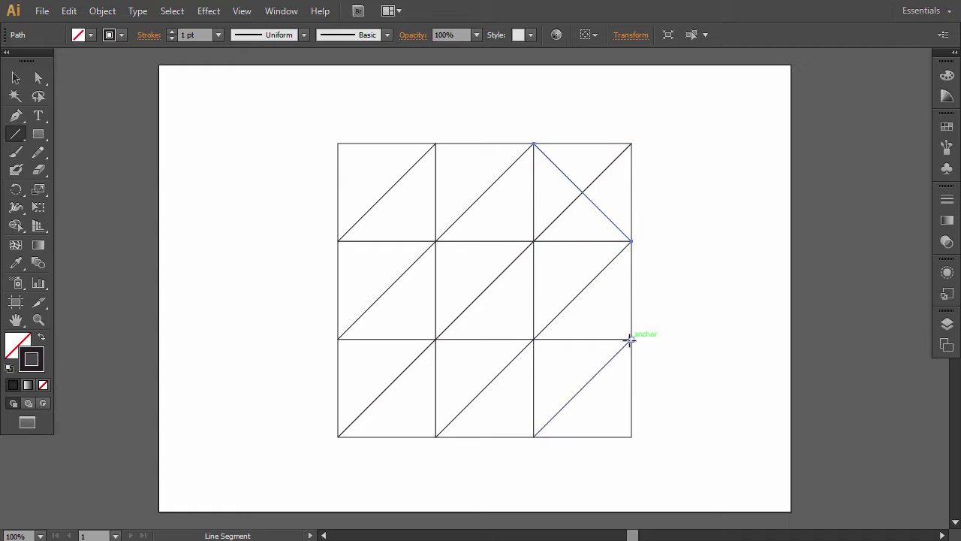
pyautogui.moveTo(632, 339); pyautogui.dragTo(436, 143)
pyautogui.moveTo(632, 436); pyautogui.dragTo(338, 143)
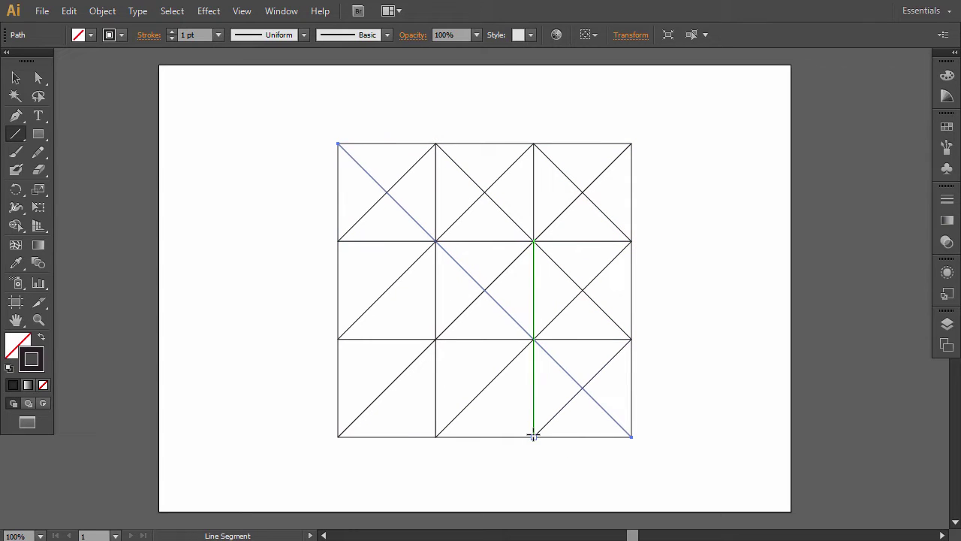
pyautogui.moveTo(534, 436); pyautogui.dragTo(338, 240)
pyautogui.moveTo(436, 436); pyautogui.dragTo(338, 339)
# Step: Lock Layer 1, add a new layer and set fill to white
pyautogui.click(947, 325)
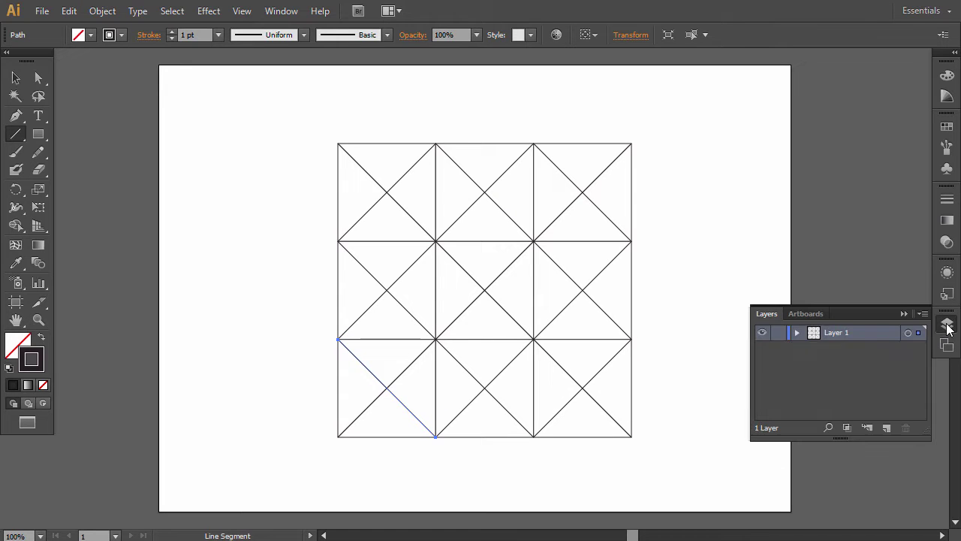
pyautogui.click(780, 333)
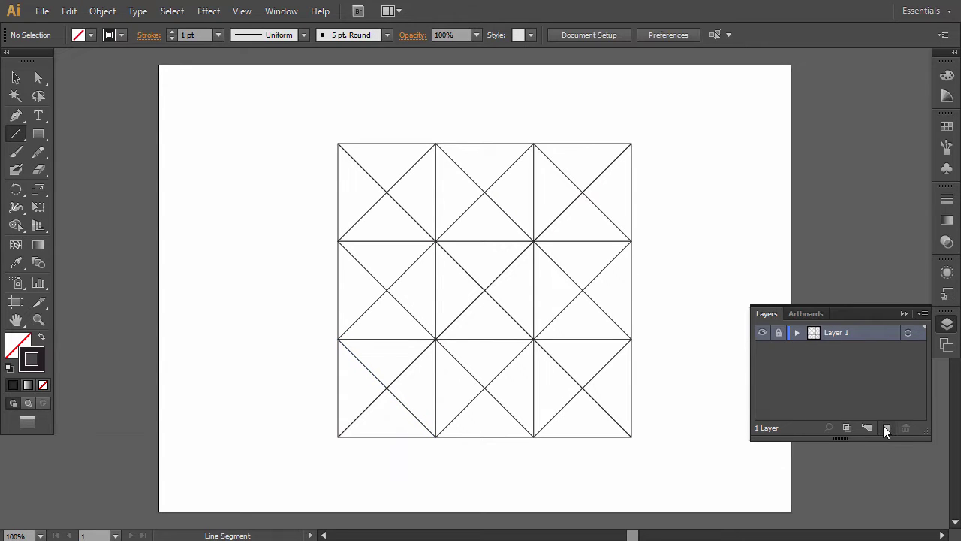
pyautogui.click(885, 426)
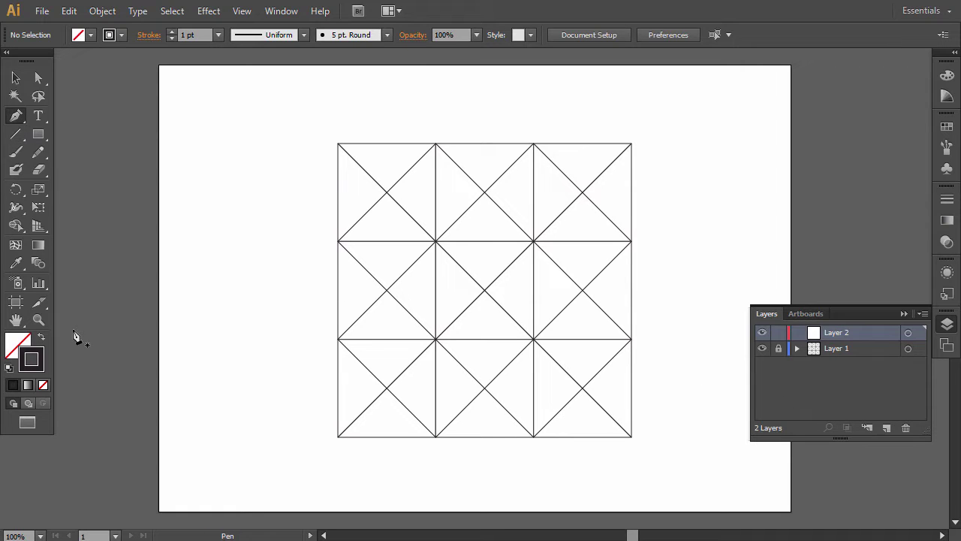
pyautogui.press('d')
# Step: Draw a closed diagonal band by clicking four grid intersections with the Pen
pyautogui.click(337, 339)
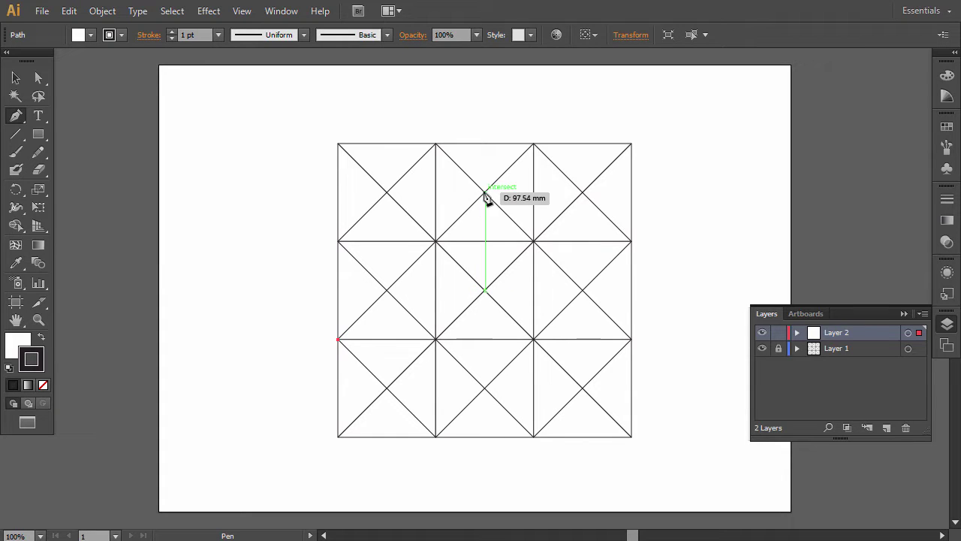
pyautogui.click(485, 192)
pyautogui.click(533, 241)
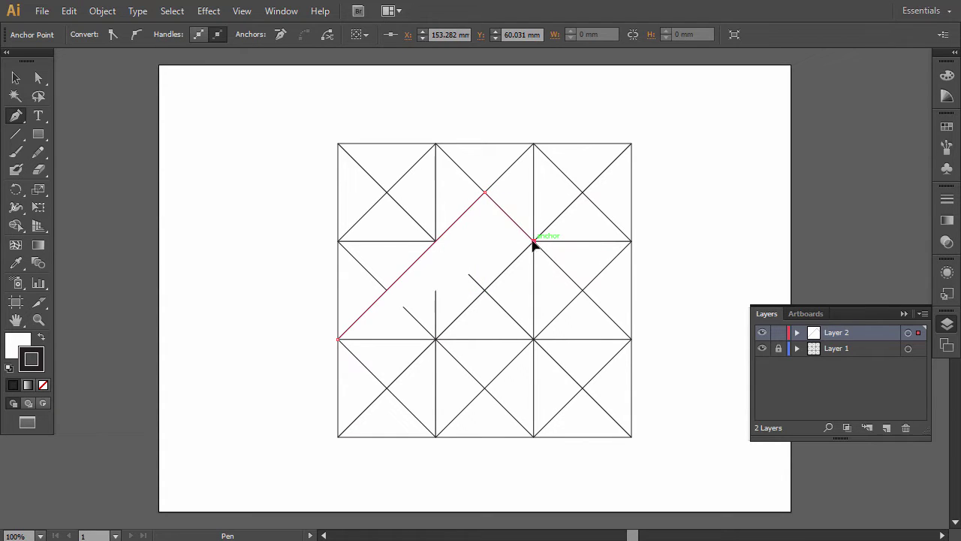
pyautogui.click(387, 388)
pyautogui.click(338, 340)
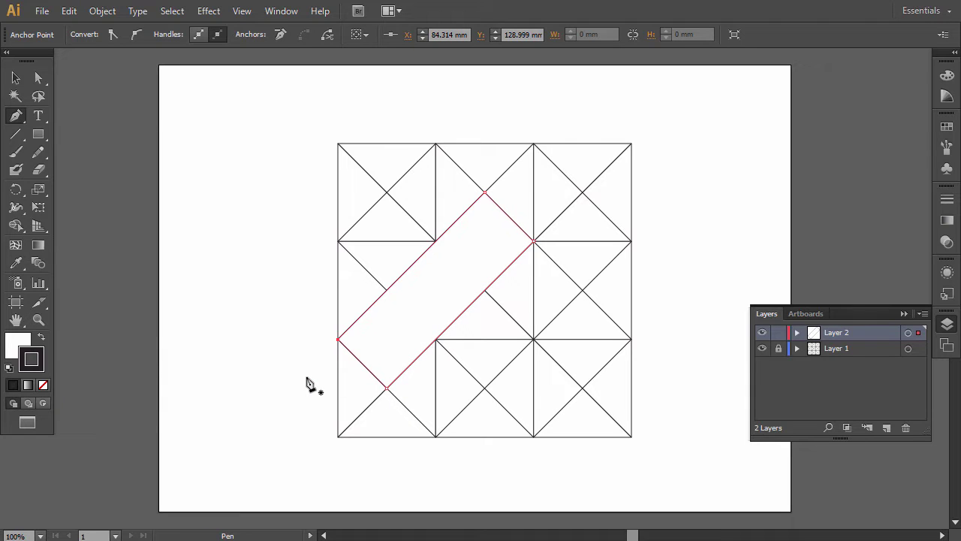
# Step: Alt-drag copies of the band up and down the grid, then marquee-select all bands
pyautogui.press('v')
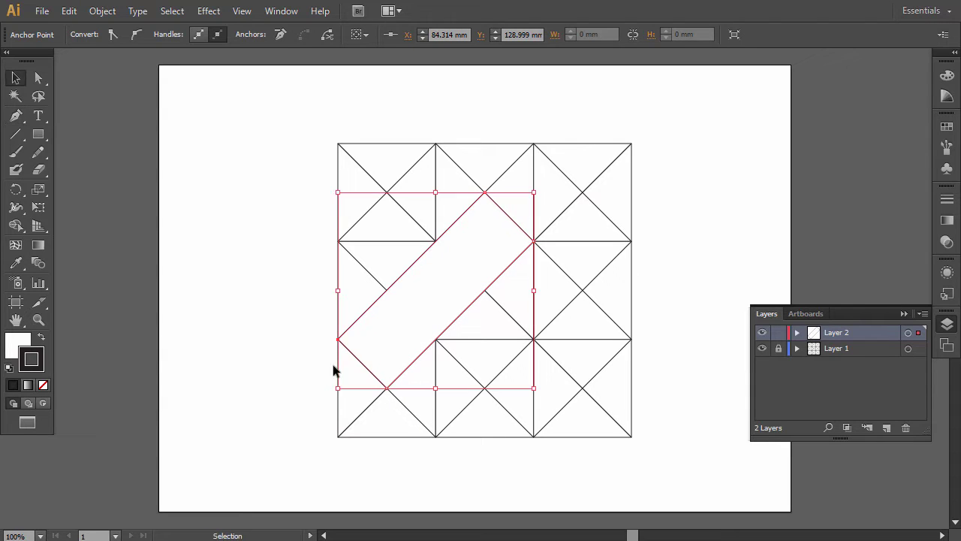
pyautogui.moveTo(483, 263); pyautogui.dragTo(486, 163)
pyautogui.moveTo(388, 264); pyautogui.dragTo(384, 166)
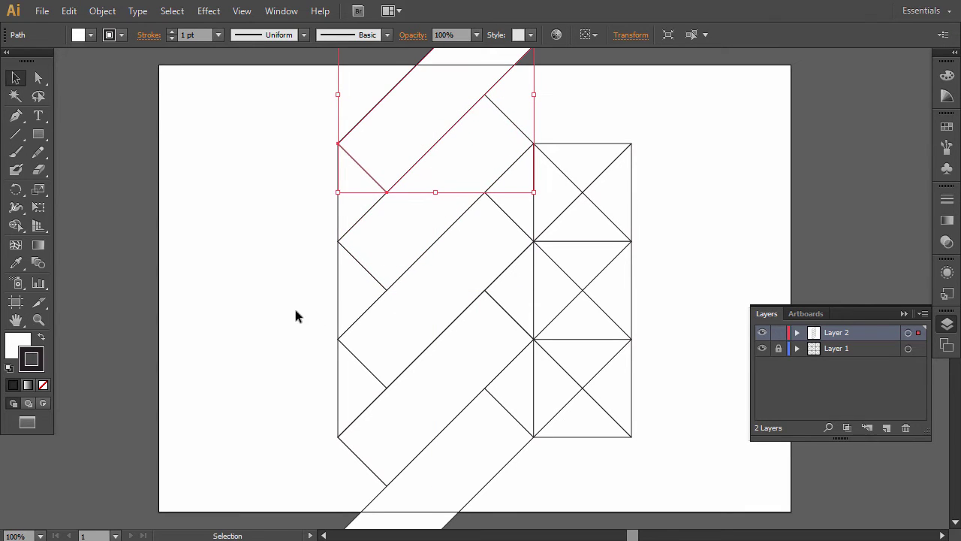
pyautogui.click(272, 307)
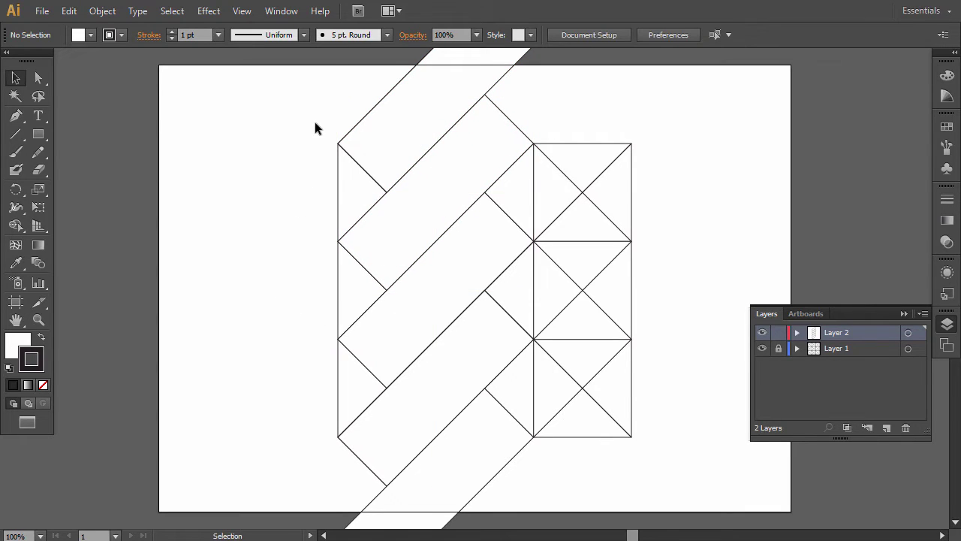
pyautogui.moveTo(315, 128); pyautogui.dragTo(440, 487)
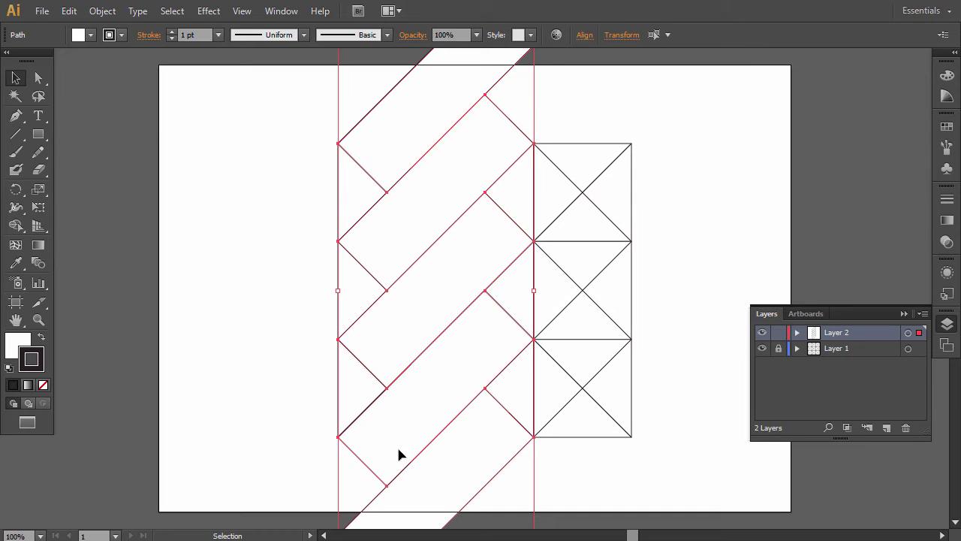
# Step: Reflect the band column vertically as a copy and move it beside the original
pyautogui.click(102, 12)
pyautogui.moveTo(113, 27)
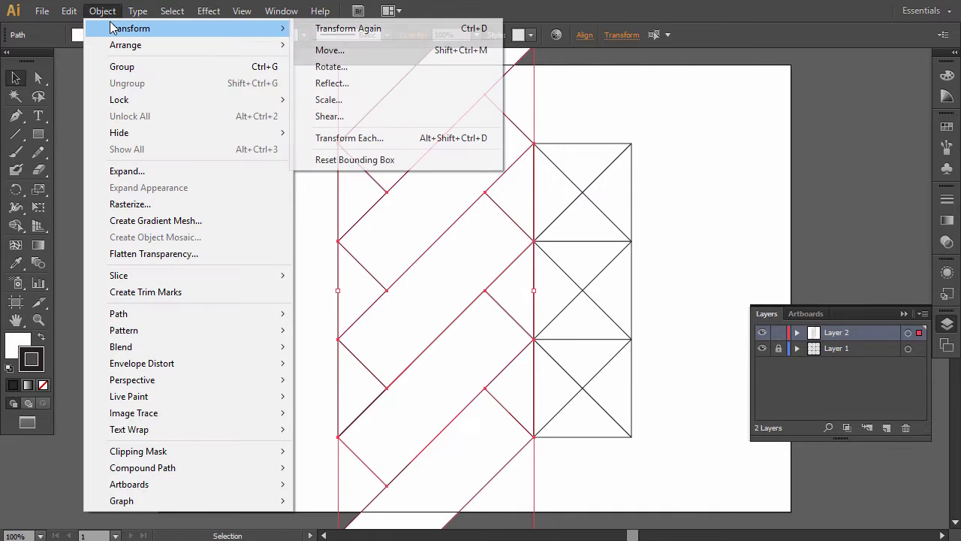
pyautogui.click(358, 83)
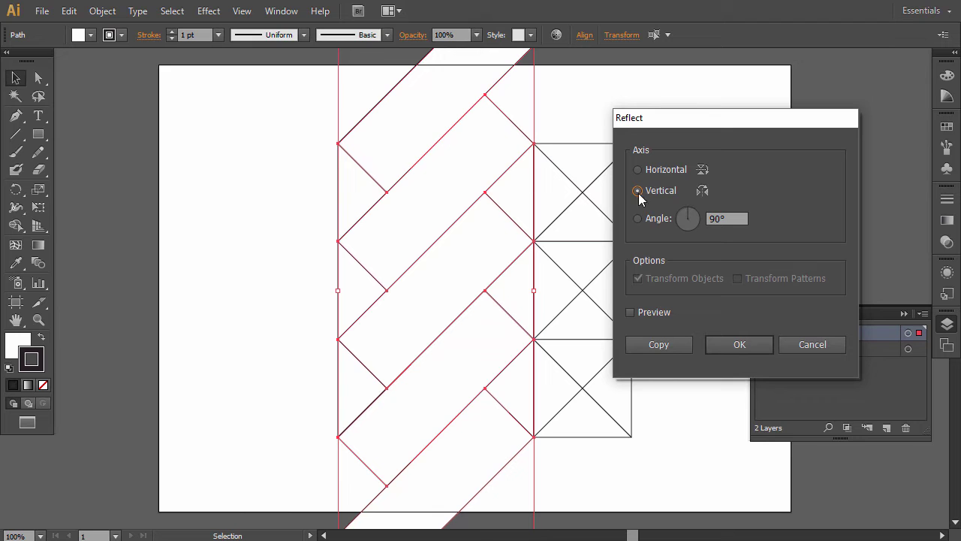
pyautogui.click(651, 345)
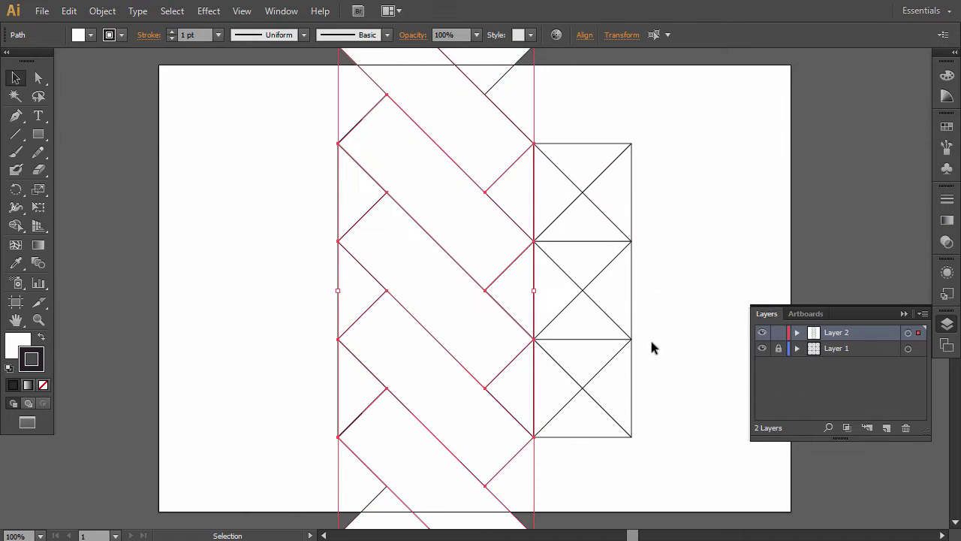
pyautogui.moveTo(443, 312); pyautogui.dragTo(296, 357)
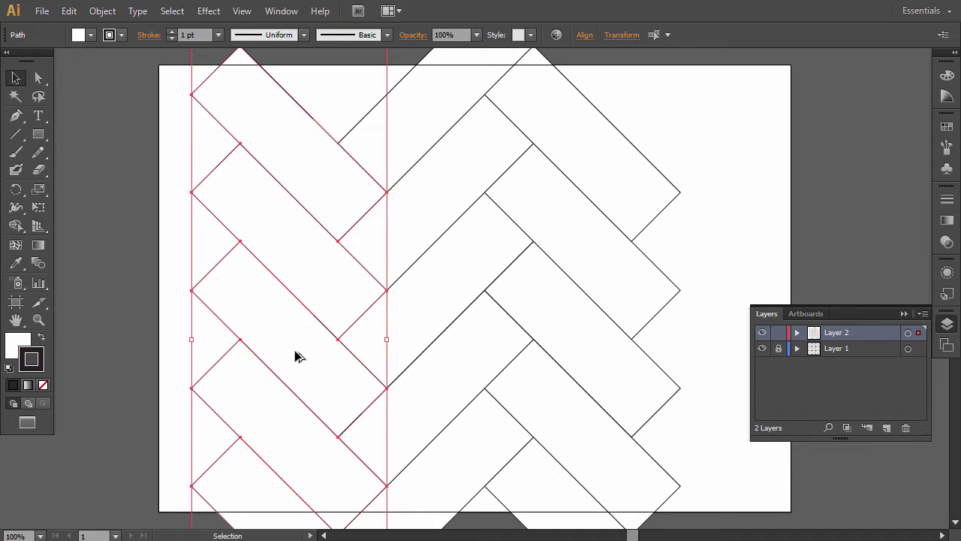
# Step: Select all herringbone paths and set their stroke weight to 2 pt
pyautogui.click(706, 483)
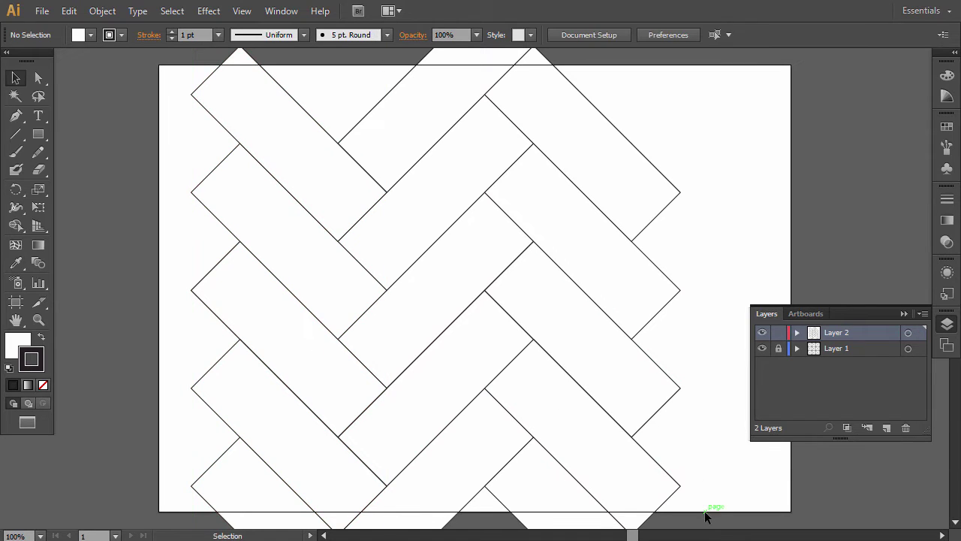
pyautogui.hotkey('ctrl', 'a')
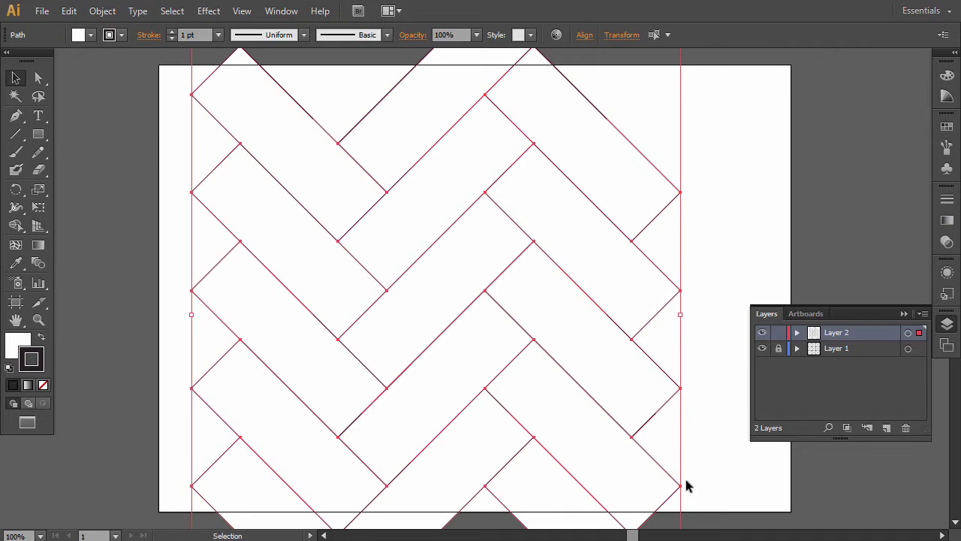
pyautogui.click(171, 32)
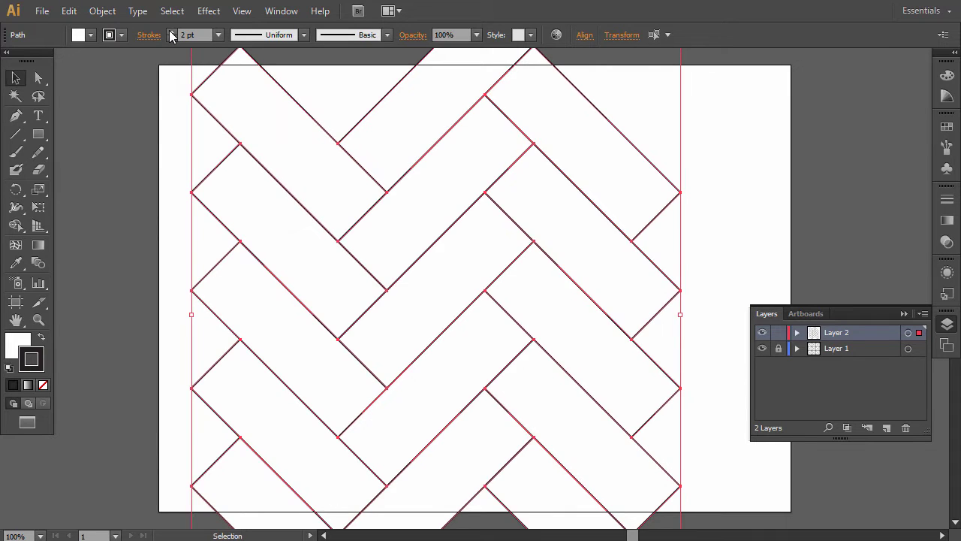
pyautogui.click(731, 265)
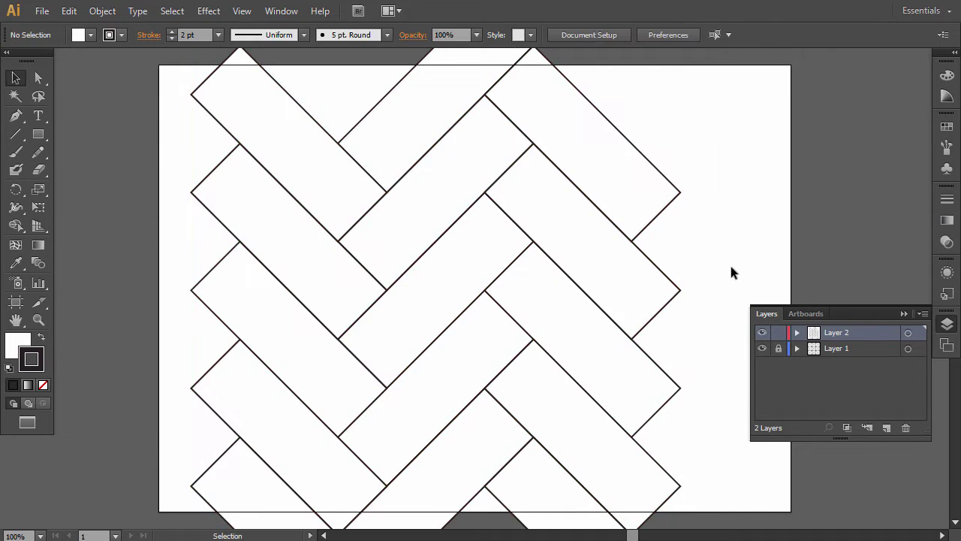
# Step: With Layer 2 hidden, draw a strokeless square over the grid on Layer 3, then select all
pyautogui.click(762, 333)
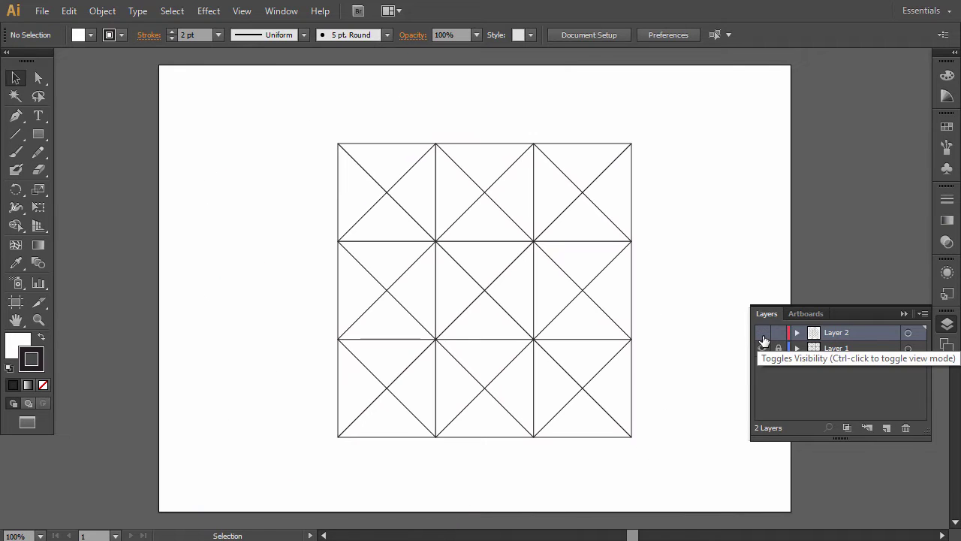
pyautogui.click(884, 427)
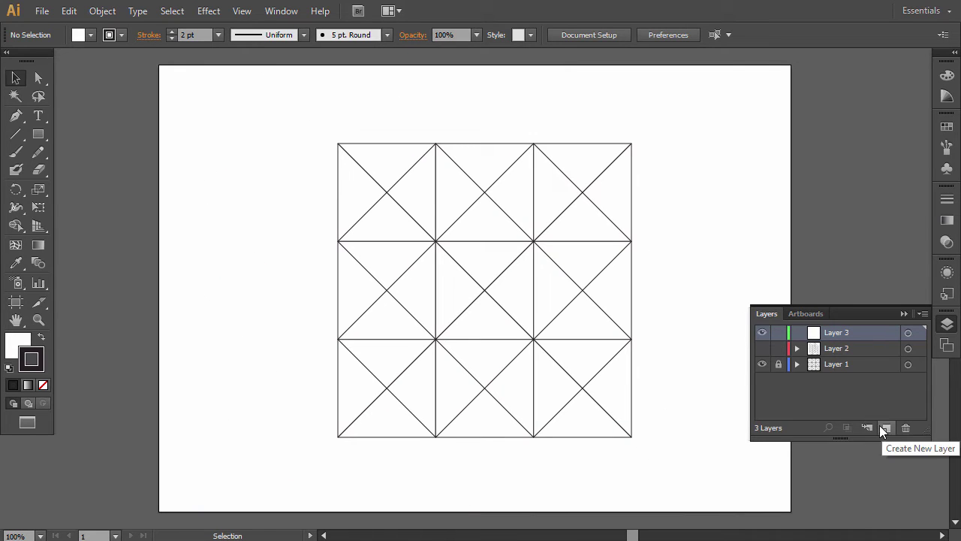
pyautogui.click(39, 134)
pyautogui.moveTo(337, 144); pyautogui.dragTo(632, 437)
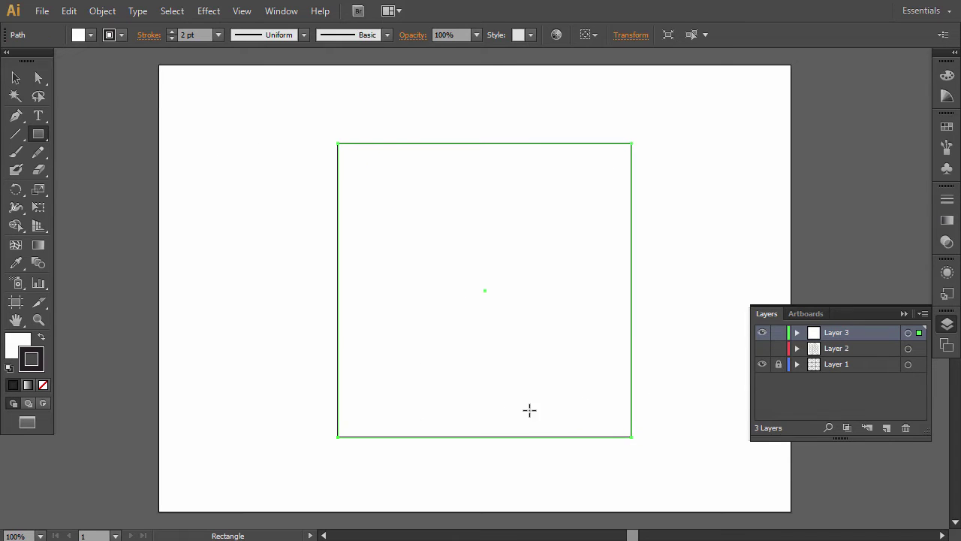
pyautogui.click(42, 385)
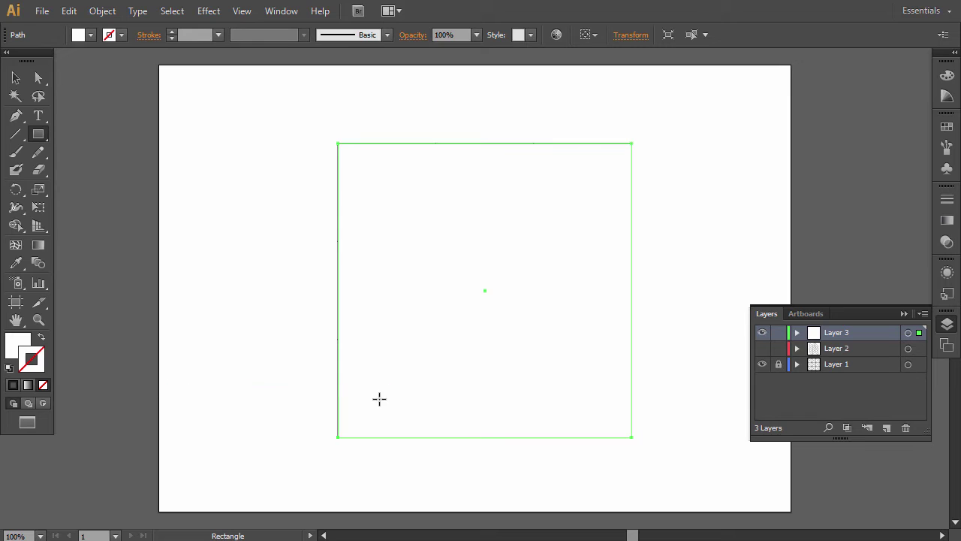
pyautogui.click(763, 349)
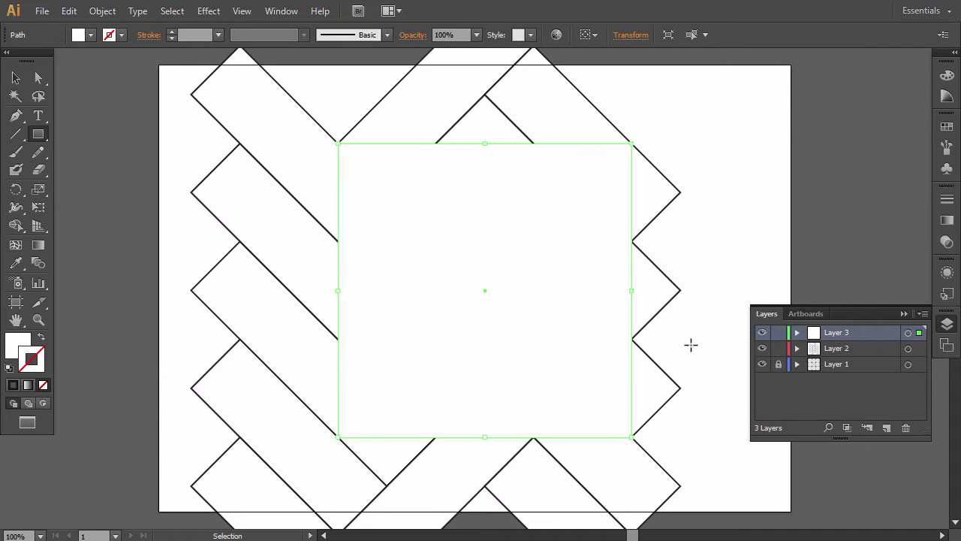
pyautogui.hotkey('ctrl', 'a')
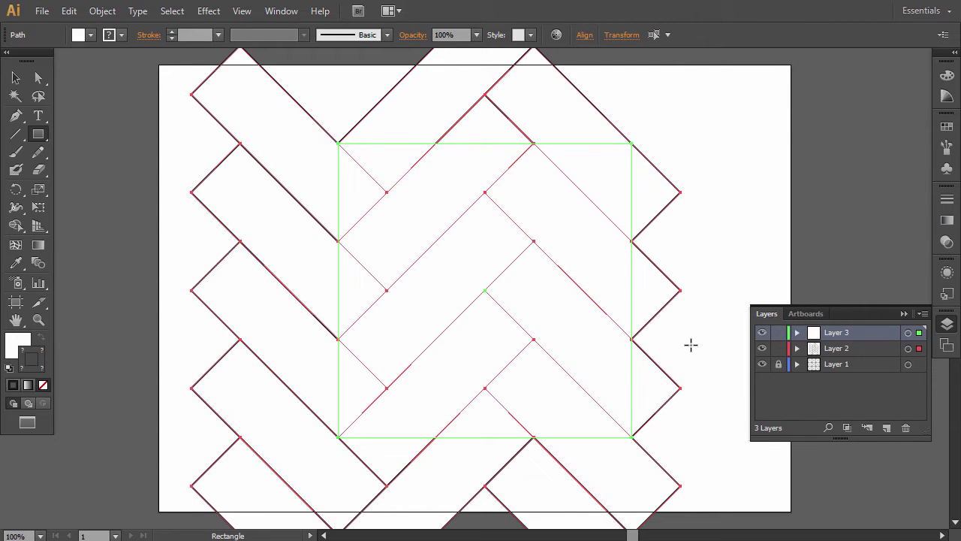
# Step: Make a clipping mask of the lines with the square and show the Swatches panel
pyautogui.click(102, 12)
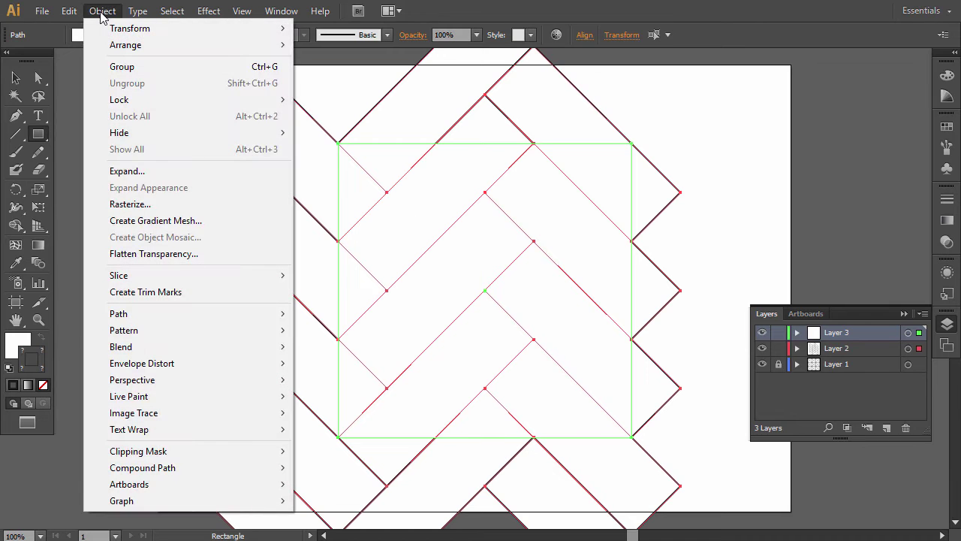
pyautogui.moveTo(236, 456)
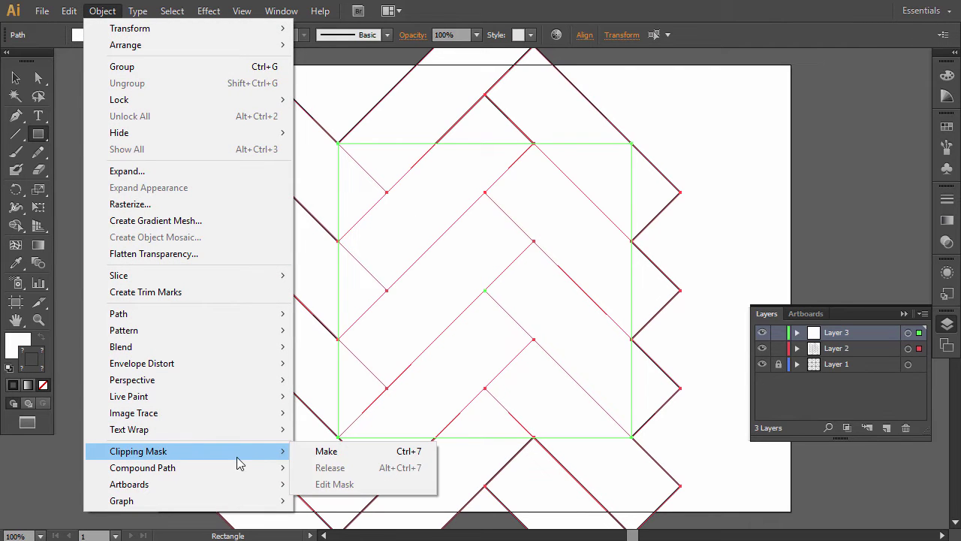
pyautogui.click(326, 451)
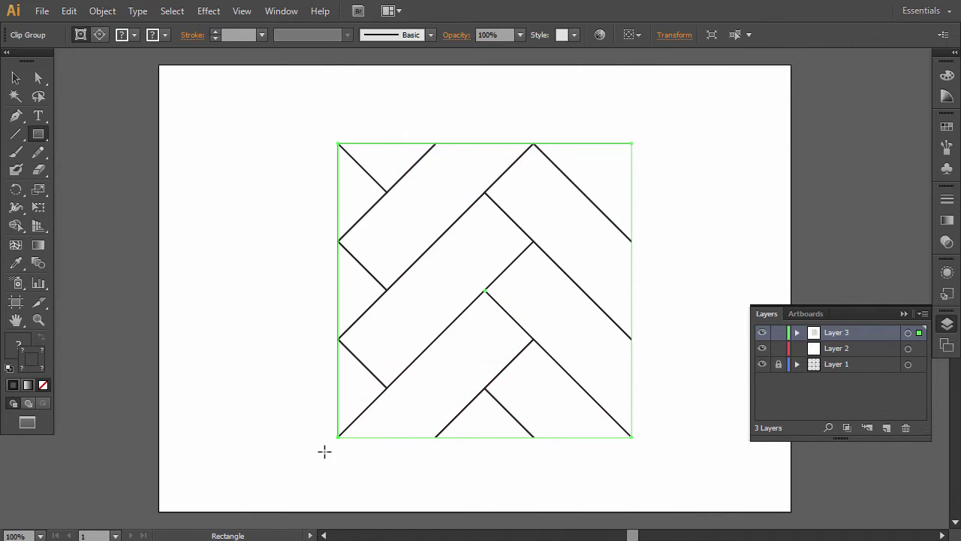
pyautogui.press('v')
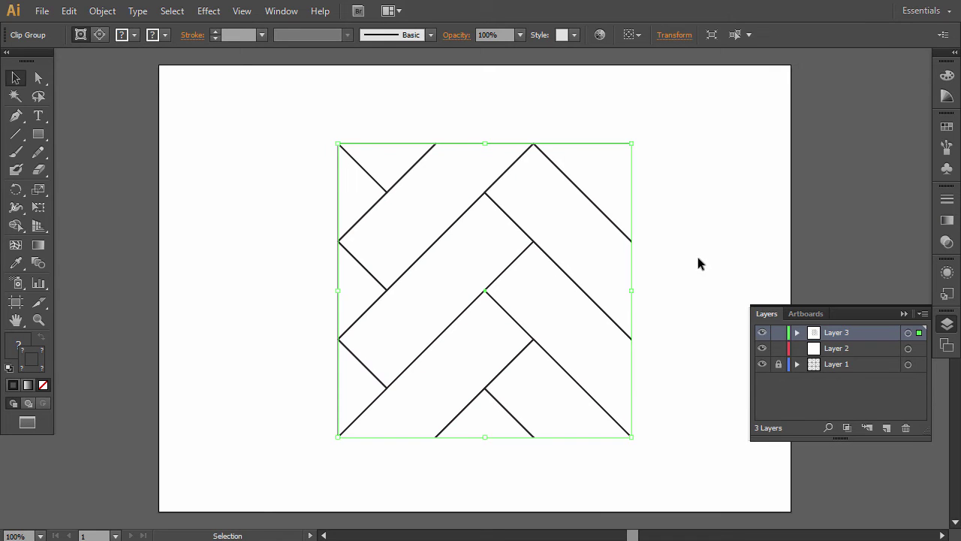
pyautogui.click(947, 127)
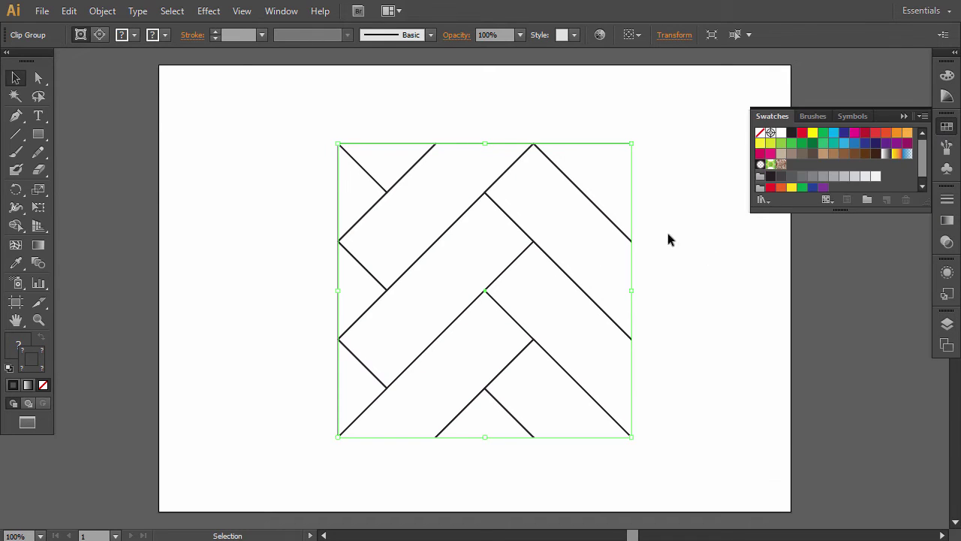
# Step: Drag the clipped tile into Swatches and enable Size Tile to Art in Pattern Options
pyautogui.moveTo(516, 280); pyautogui.dragTo(792, 171)
pyautogui.click(759, 250)
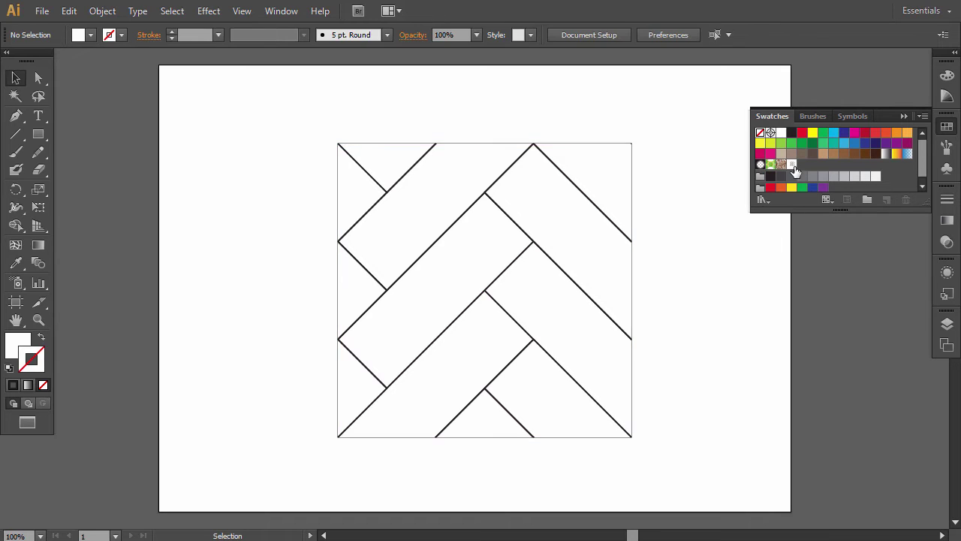
pyautogui.doubleClick(791, 164)
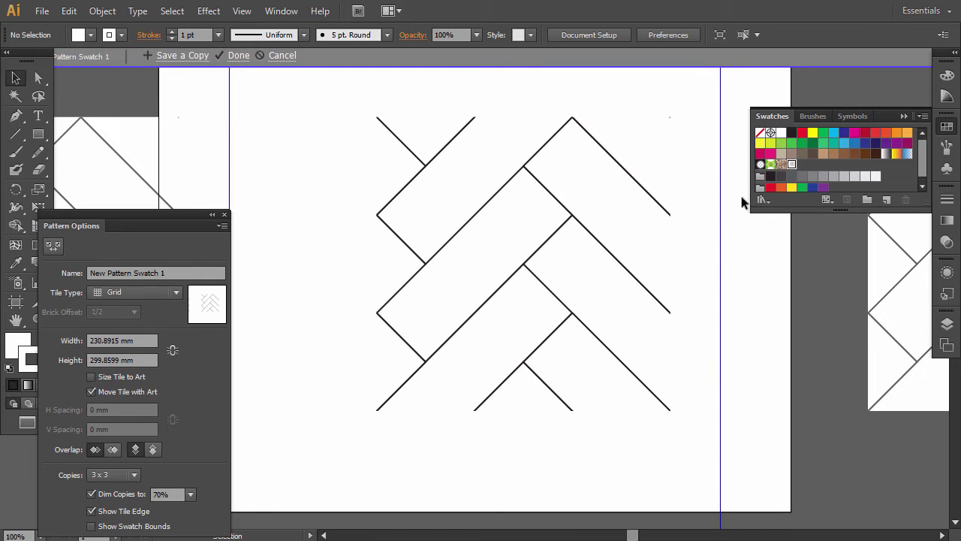
pyautogui.click(91, 376)
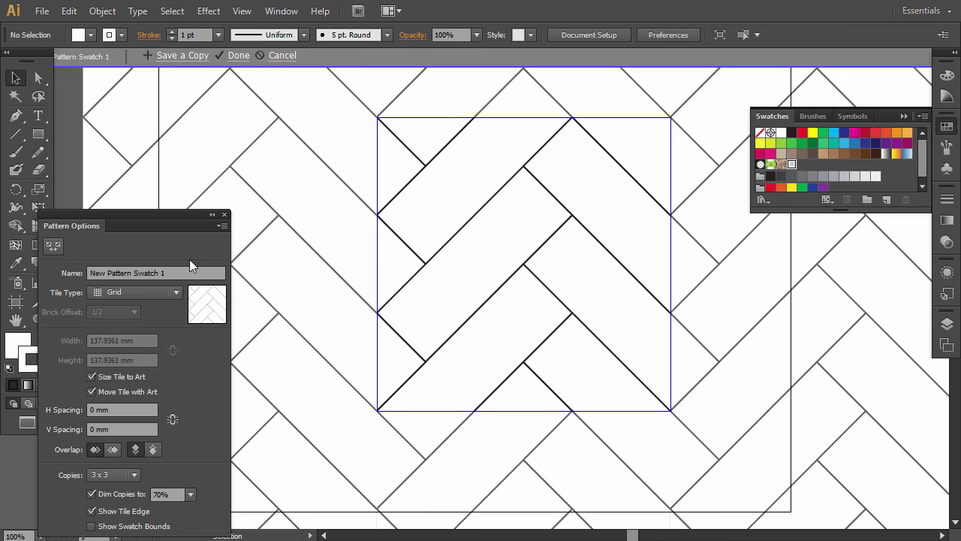
pyautogui.click(235, 58)
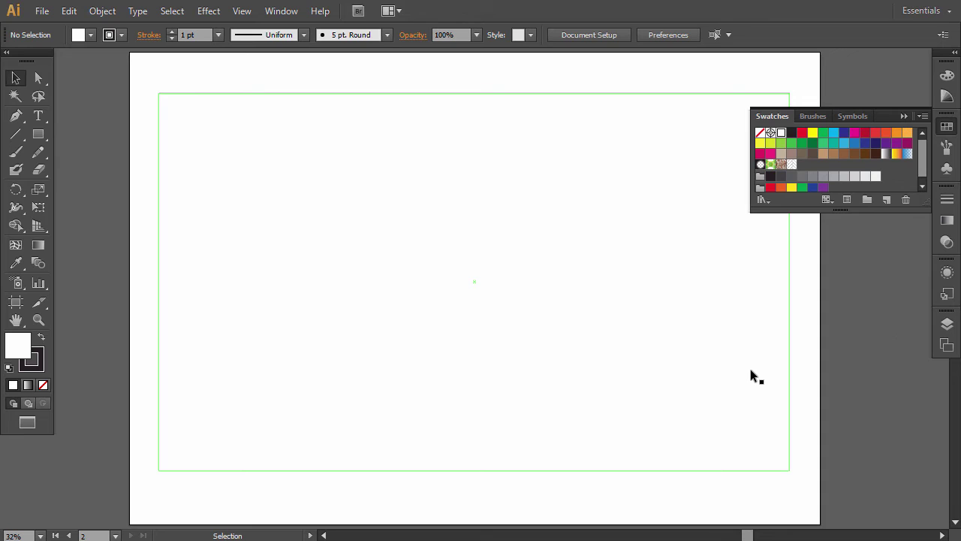
# Step: Fill the large rectangle on the second artboard with the grey herringbone pattern swatch
pyautogui.click(750, 368)
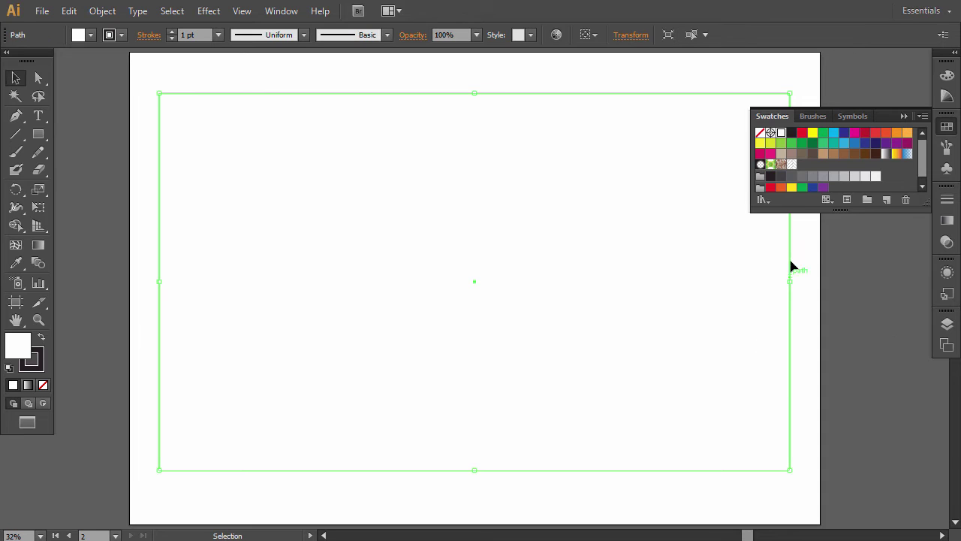
pyautogui.click(791, 167)
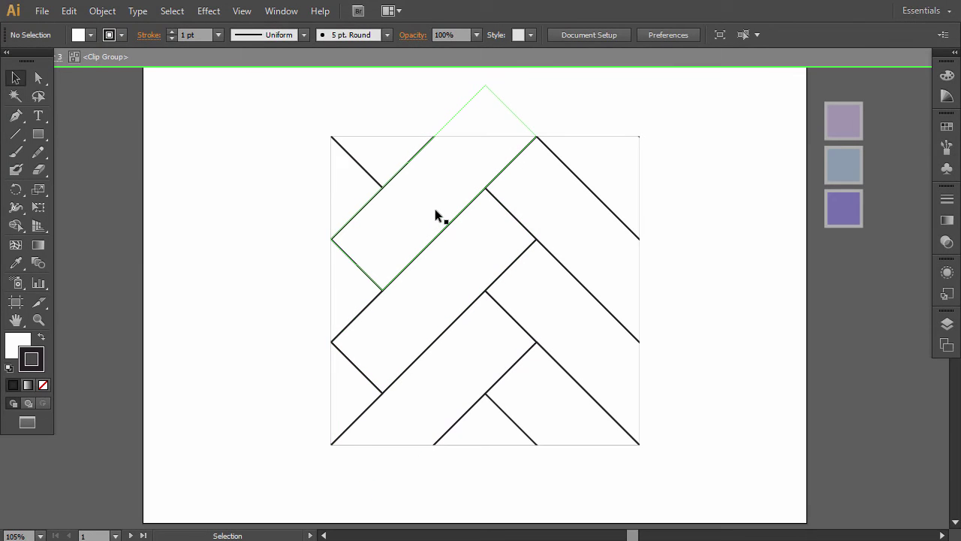
# Step: Fill the upper diagonal tile with the lilac sample and the chevron tile below with light blue
pyautogui.click(435, 215)
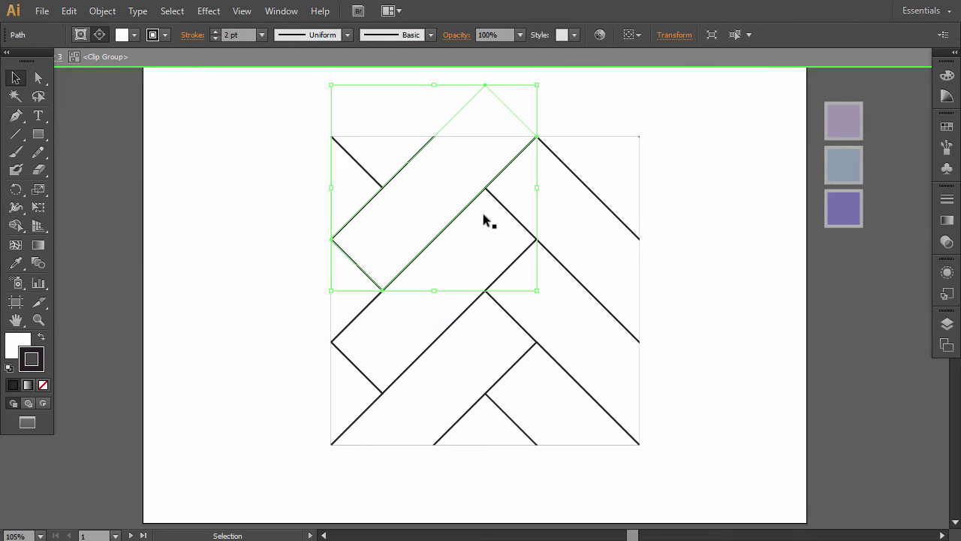
pyautogui.click(856, 120)
pyautogui.click(465, 254)
pyautogui.press('i')
pyautogui.click(844, 164)
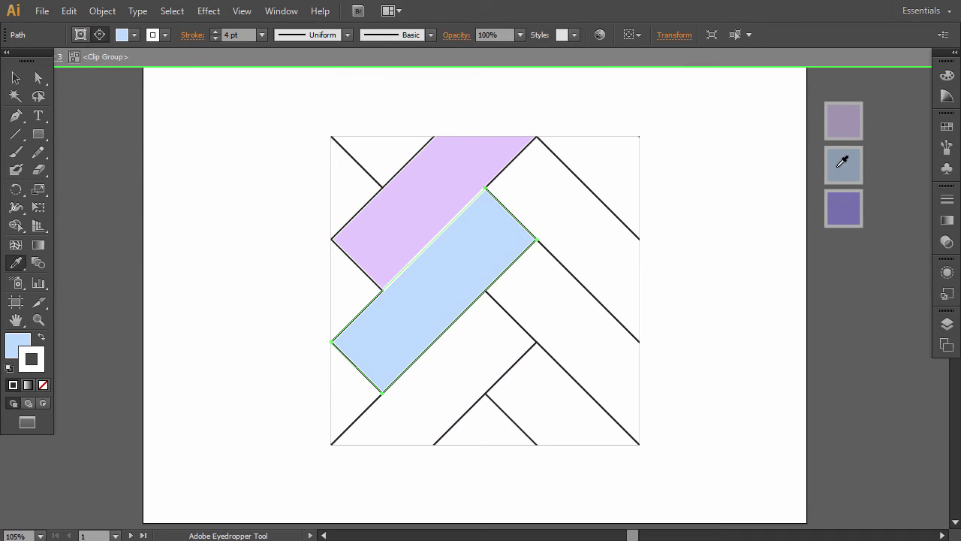
pyautogui.press('v')
# Step: Colour the next tile down violet and match the small top-left triangle to it
pyautogui.click(486, 358)
pyautogui.press('i')
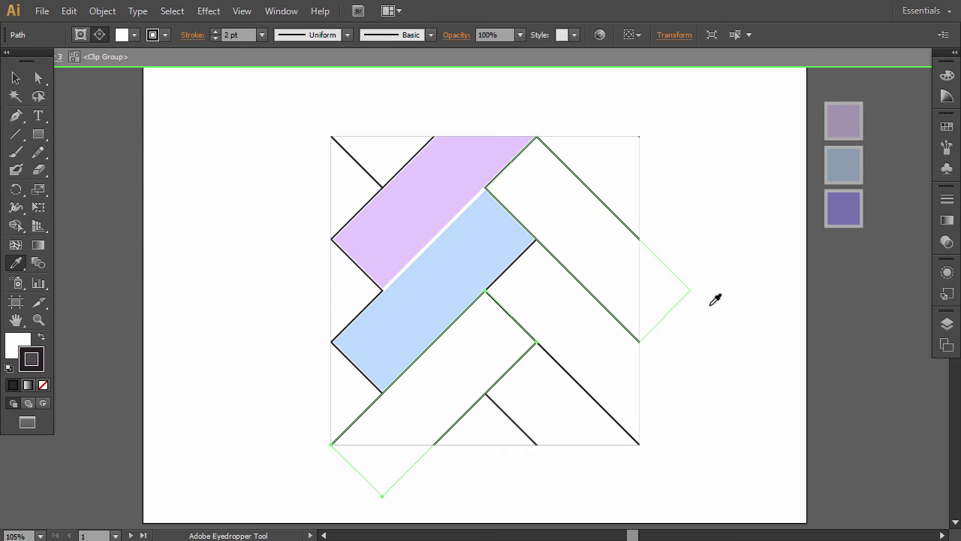
pyautogui.click(854, 212)
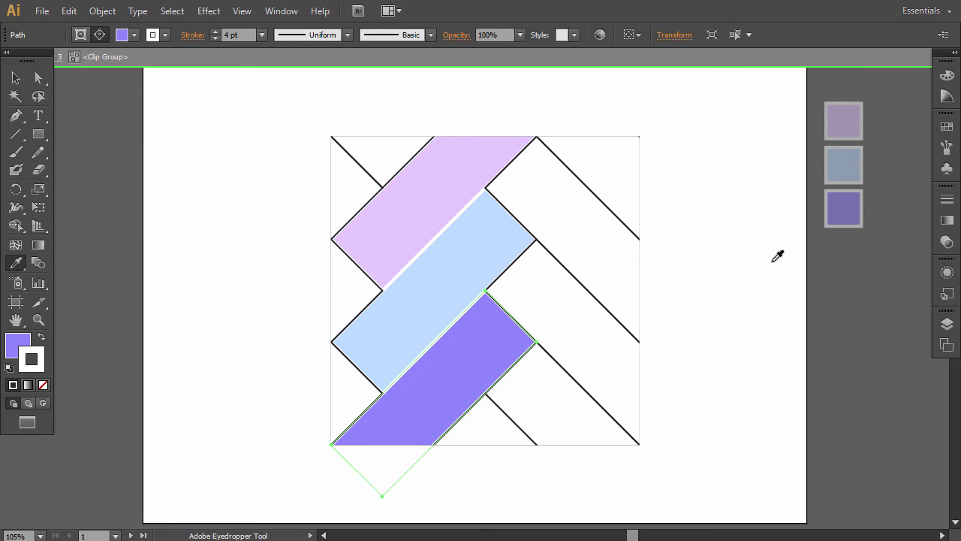
pyautogui.press('v')
pyautogui.click(749, 290)
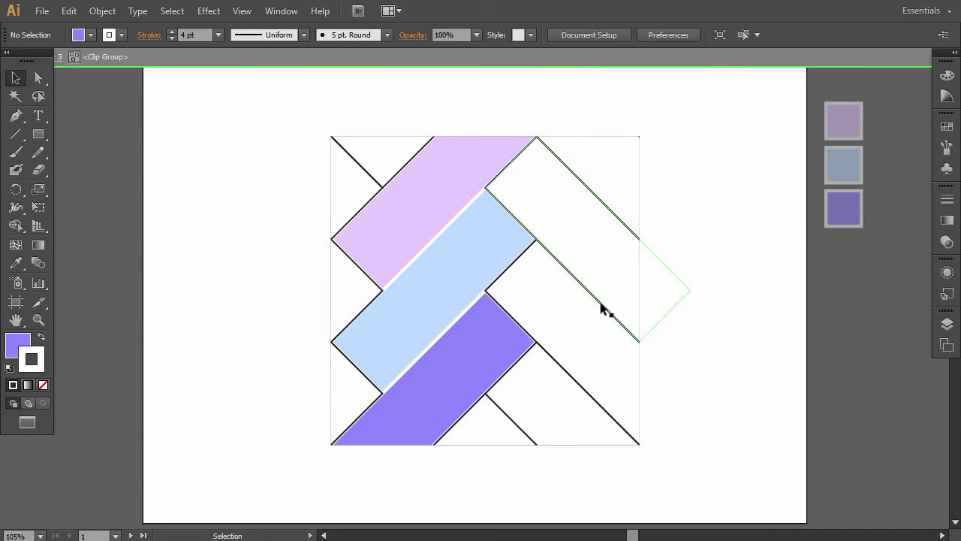
pyautogui.click(468, 350)
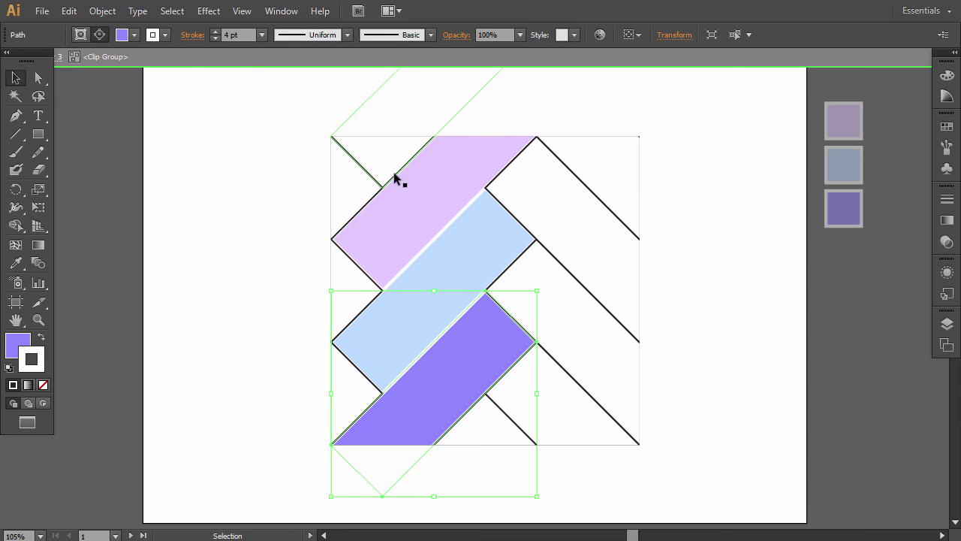
pyautogui.click(388, 156)
pyautogui.press('i')
pyautogui.click(470, 337)
pyautogui.press('v')
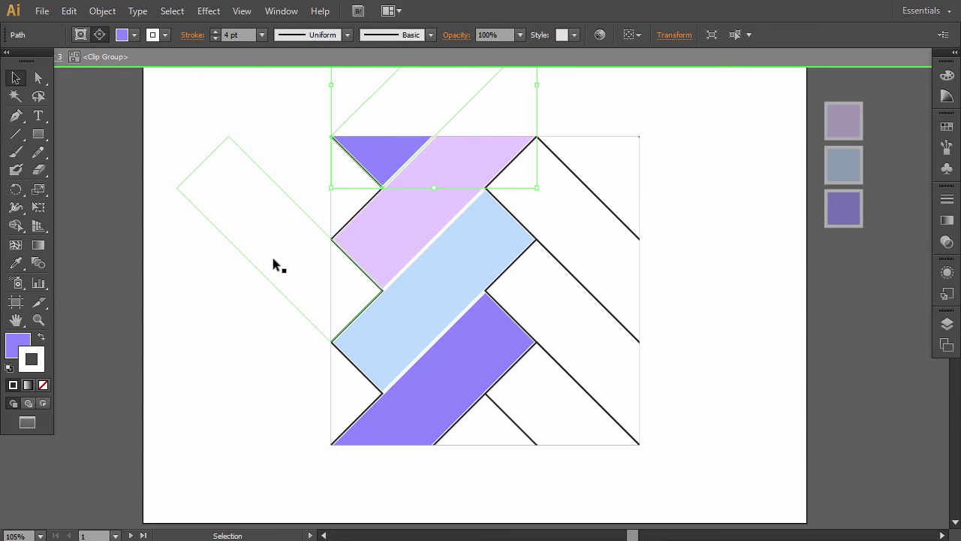
# Step: Colour the left and right diagonal tiles lilac and the two lower pieces light blue
pyautogui.click(274, 259)
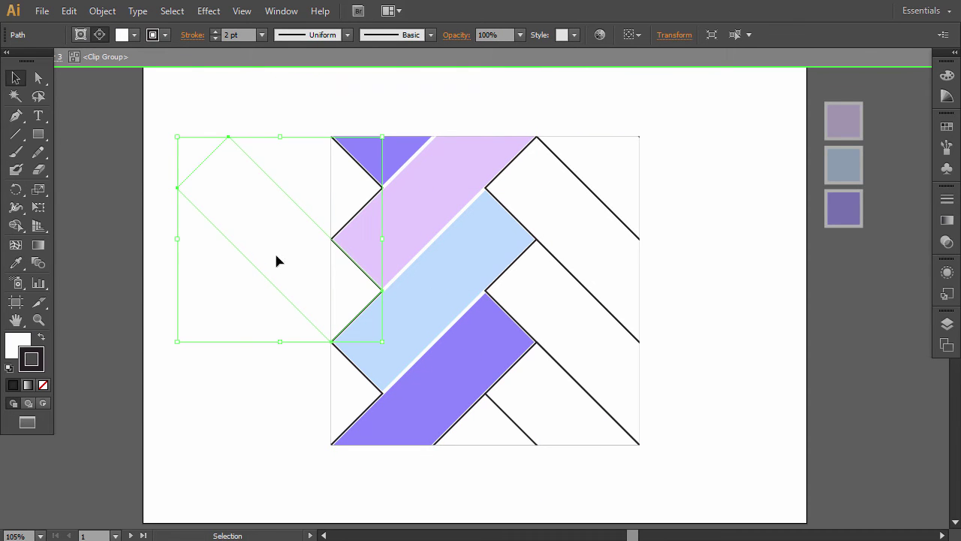
pyautogui.keyDown('shift'); pyautogui.click(608, 261); pyautogui.keyUp('shift')
pyautogui.press('i')
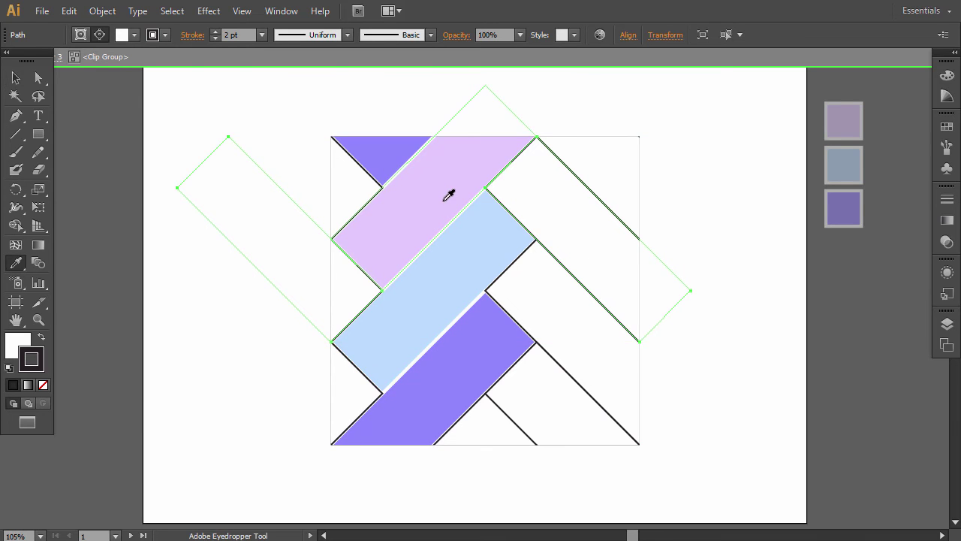
pyautogui.click(448, 196)
pyautogui.press('v')
pyautogui.click(622, 393)
pyautogui.keyDown('shift'); pyautogui.click(376, 382); pyautogui.keyUp('shift')
pyautogui.press('i')
pyautogui.click(436, 300)
# Step: Colour the top pieces violet, then fill the large rectangle with the recoloured herringbone swatch
pyautogui.keyDown('shift'); pyautogui.click(575, 193); pyautogui.keyUp('shift')
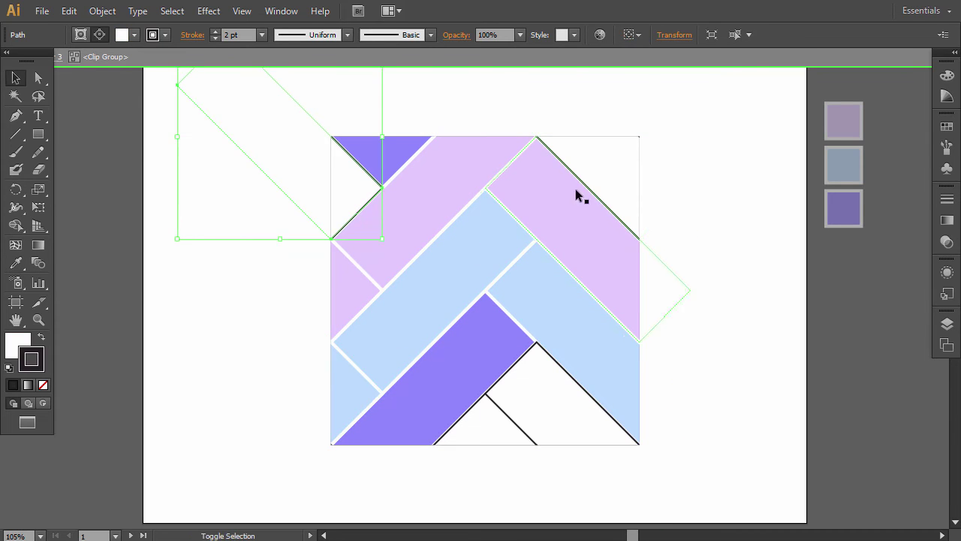
pyautogui.press('i')
pyautogui.click(466, 353)
pyautogui.click(490, 415)
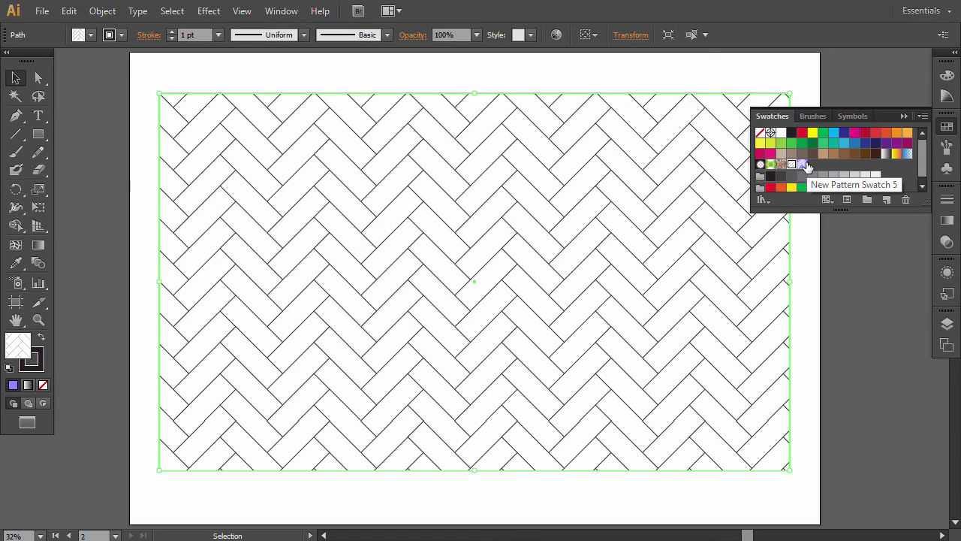
pyautogui.click(803, 165)
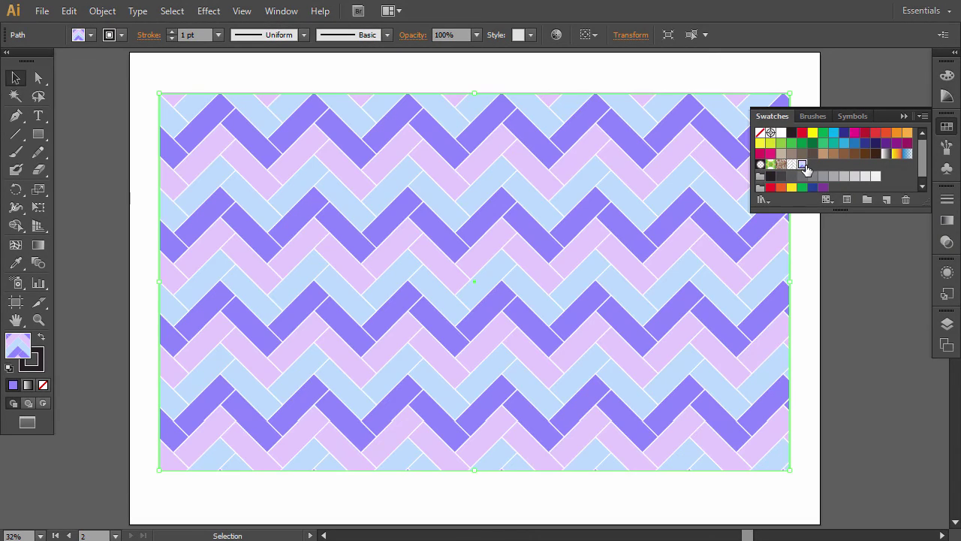